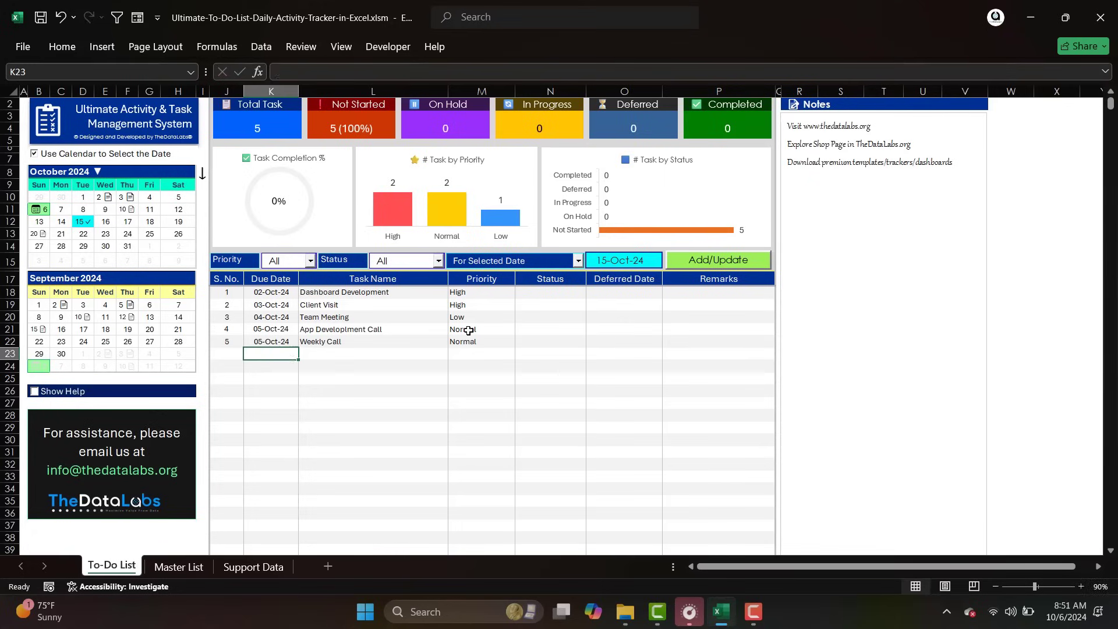
- Add the task Client Call due 05-Oct-24 with Normal priority in the first empty row of the To-Do List
text(Client Call)
key(Tab)
text(Normal)
key(Return)
- Add the task DOMO Certification due 06-Oct-24 with Low priority below Client Call
key(Left)
text(6-Oct)
key(Tab)
text(DOMO Certification)
key(Tab)
text(Low)
key(Return)
- Add the task Slide Preparation due 06-Oct-24 with Normal priority below DOMO Certification
key(Tab)
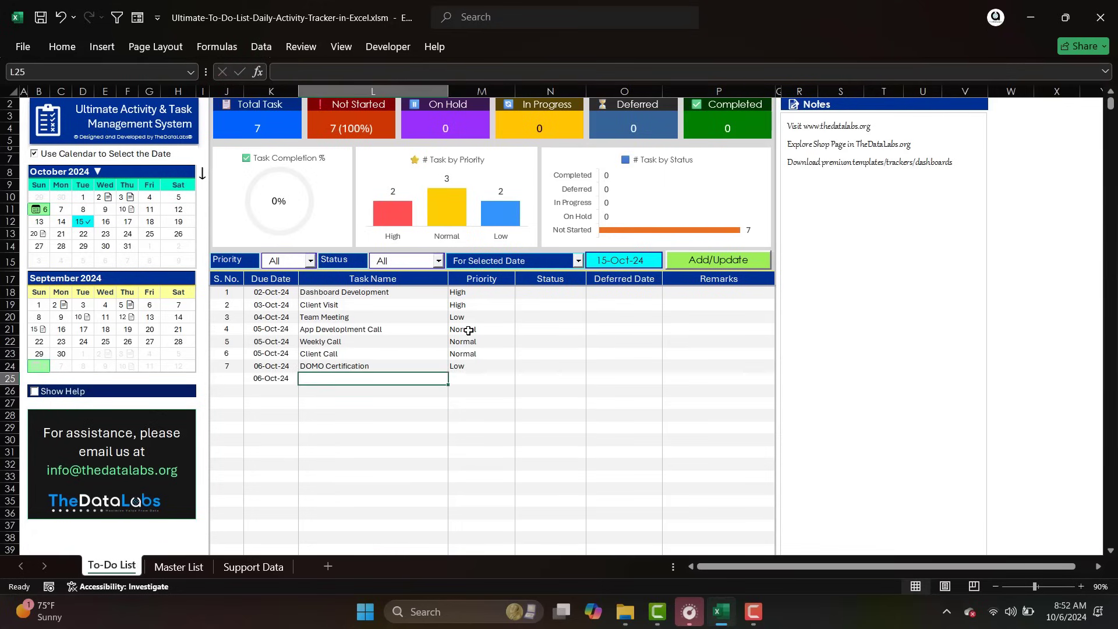
text(Slide Preparation)
key(Return)
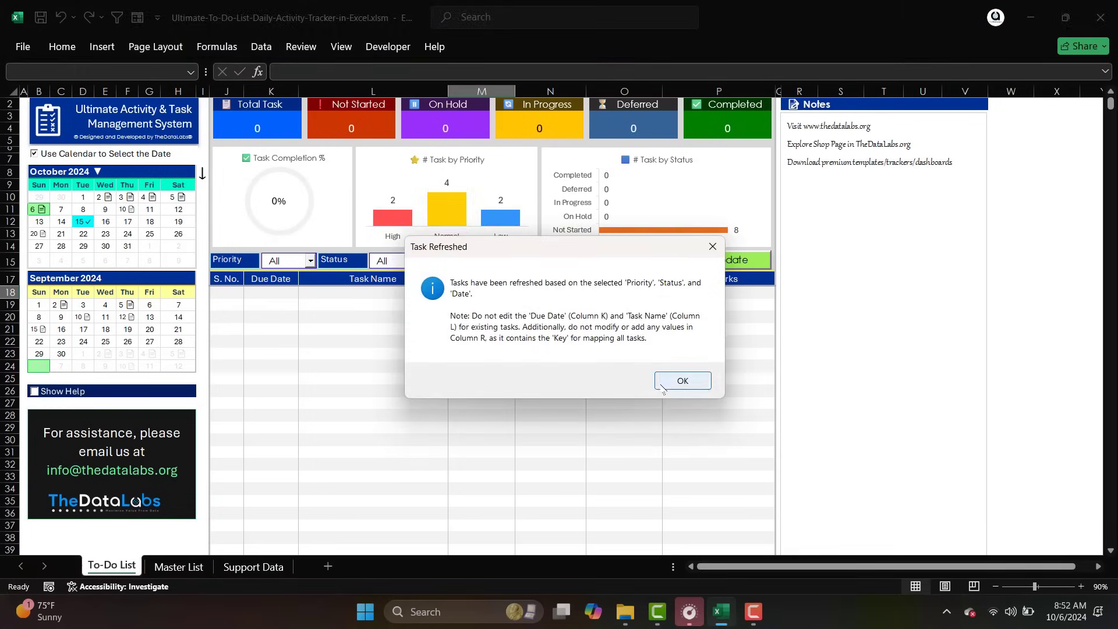
- Acknowledge the task refresh and set the date filter to For Selected Date Month
key(Return)
click(578, 260)
click(499, 284)
- Set the 03-Oct-24 Team Meeting and 02-Oct-24 Weekly Review to Completed, and the 10-Oct-24 Dashboard Development task to On Hold
click(553, 342)
click(592, 343)
click(553, 386)
click(553, 366)
click(592, 367)
click(553, 411)
click(553, 391)
click(592, 392)
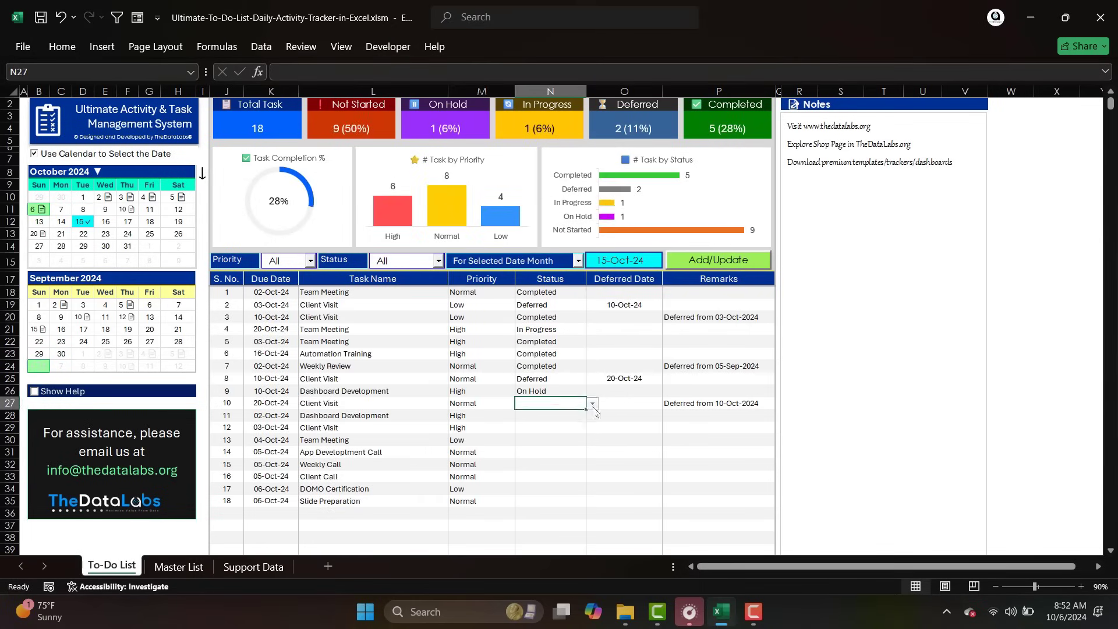
- Set the 04-Oct-24 Team Meeting to Deferred with 6-Oct as its deferred date
click(592, 441)
click(532, 477)
key(Right)
text(6-Oct)
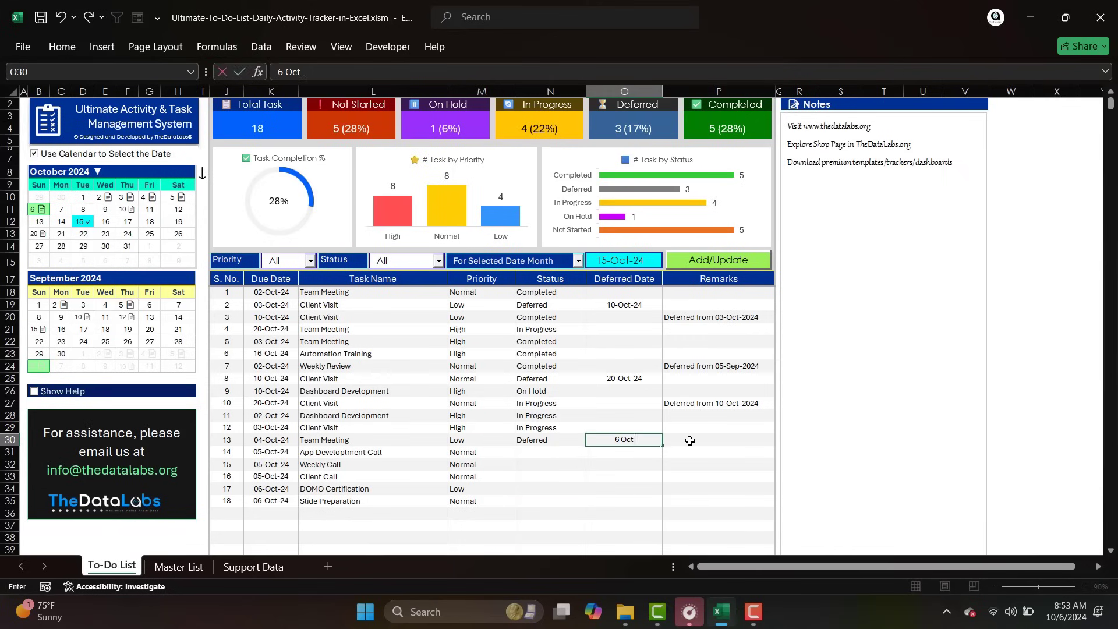
key(Return)
- Choose a status for each of the last five tasks in the list, from App Development Call to Slide Preparation
key(Left)
click(593, 452)
click(539, 481)
click(592, 465)
click(545, 493)
click(593, 477)
click(538, 522)
click(592, 489)
click(539, 535)
click(592, 501)
click(540, 546)
- Update the tracker with the status changes and confirm the update
click(718, 260)
click(543, 533)
click(718, 261)
click(560, 355)
click(681, 380)
- Choose another date scope for the task list and confirm the refresh
click(578, 261)
click(506, 291)
click(571, 355)
click(681, 380)
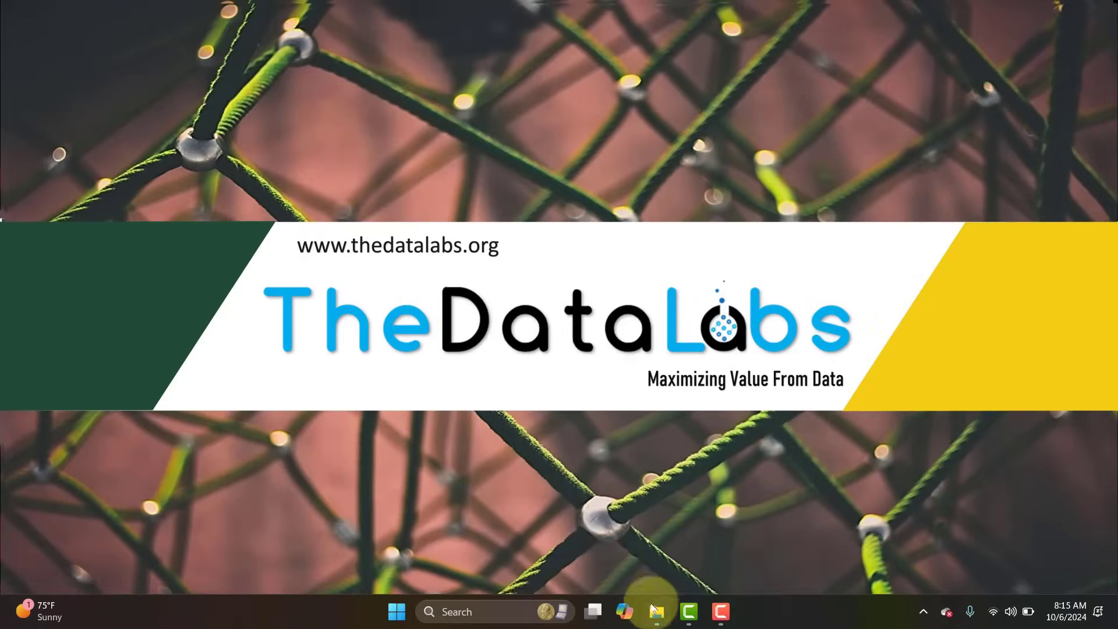
- Switch to File Explorer and check the properties of Ultimate-To-Do-List-Daily-Activity-Tracker-in-Excel.xlsm in Downloads
click(653, 608)
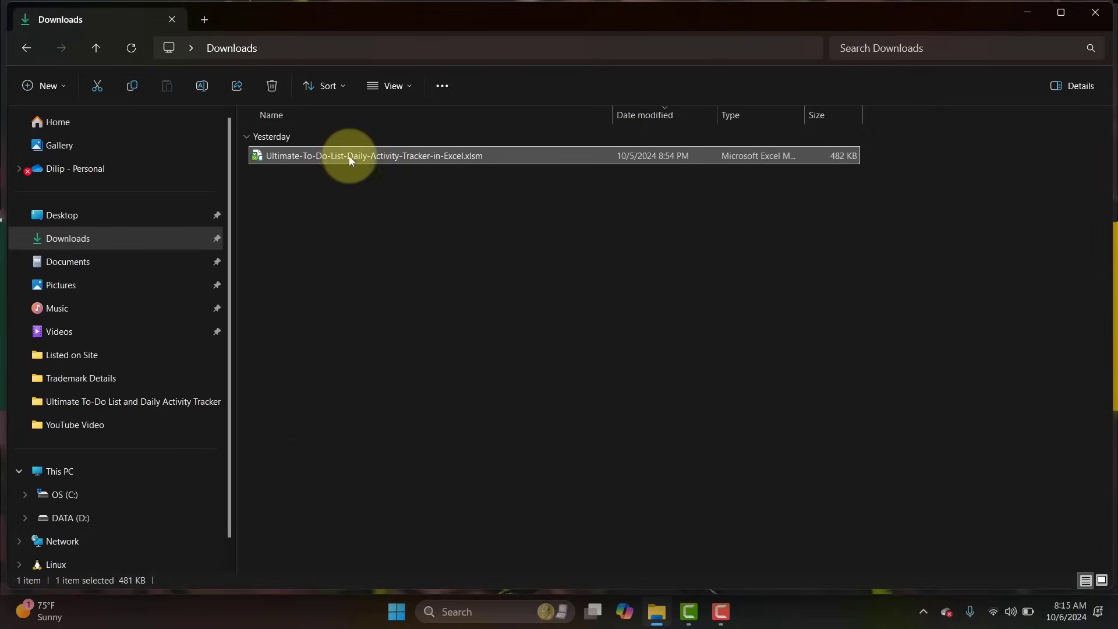
mouse_move(344, 155)
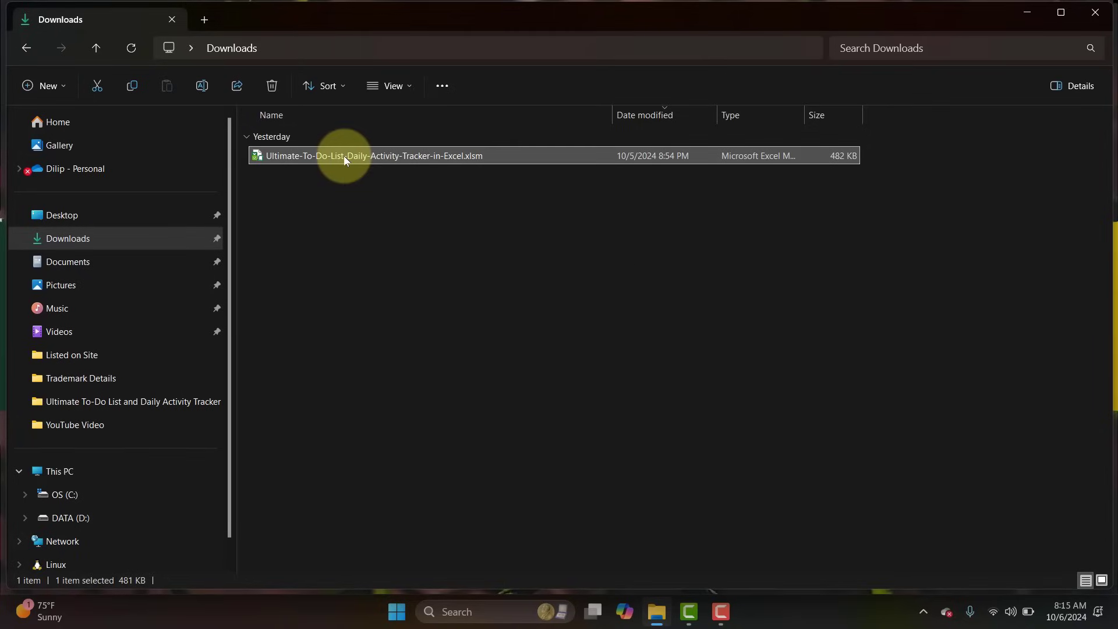
right_click(356, 160)
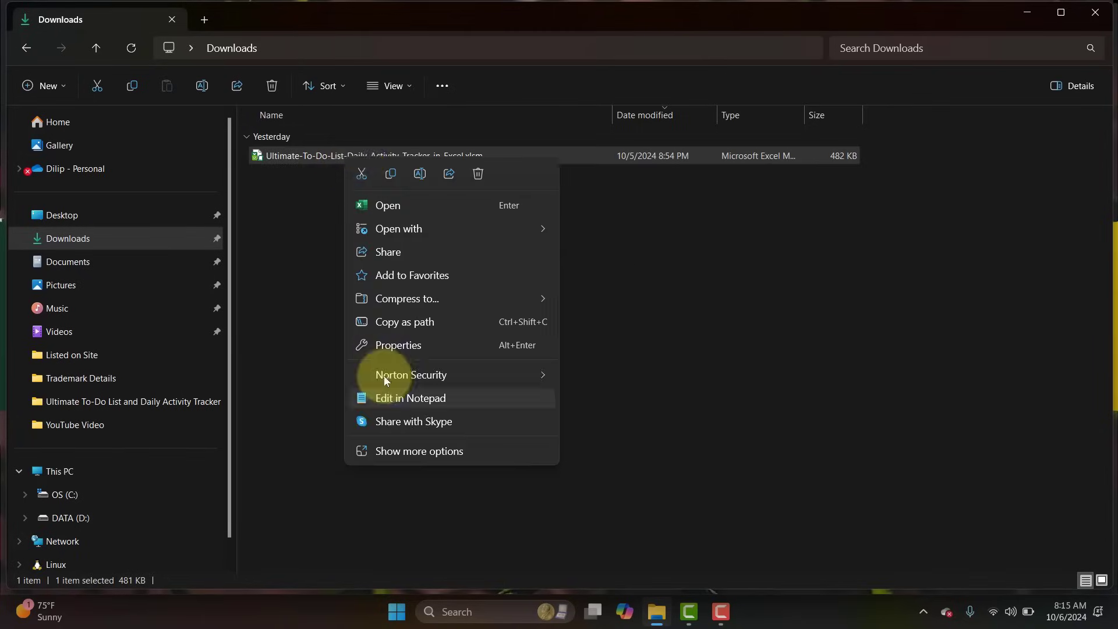
click(391, 345)
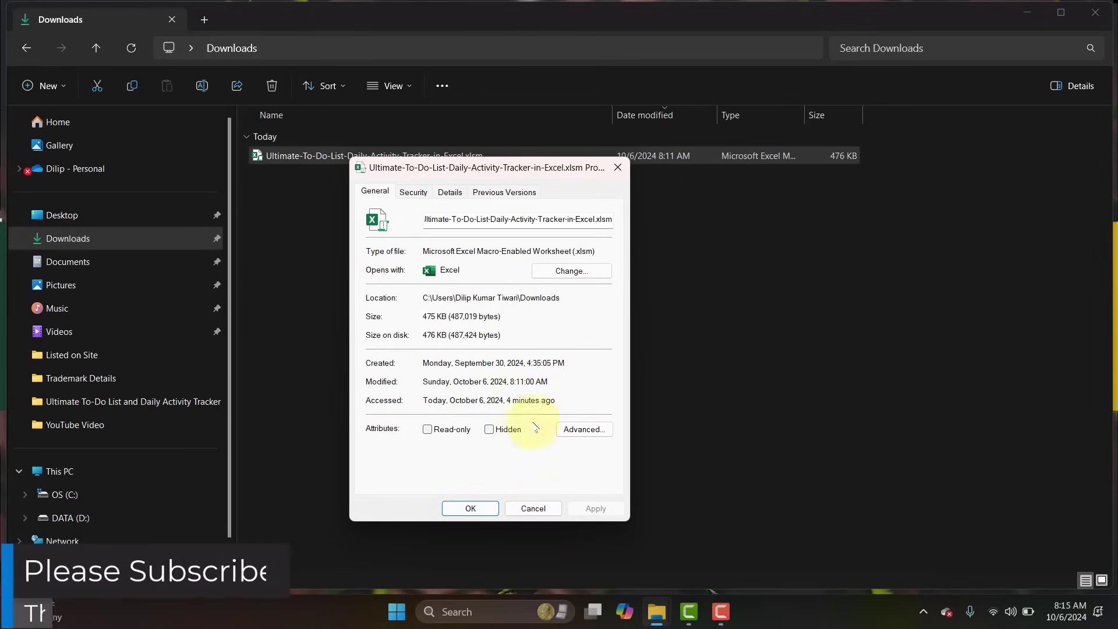
click(470, 508)
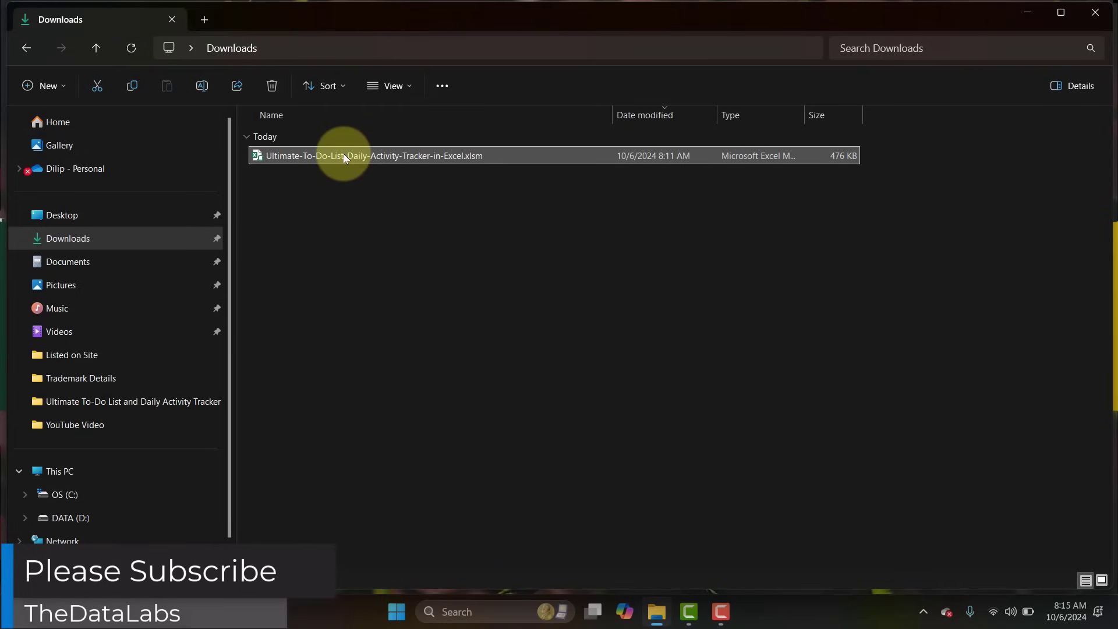
- Open Ultimate-To-Do-List-Daily-Activity-Tracker-in-Excel.xlsm in Excel and display its Support Data sheet
double_click(344, 157)
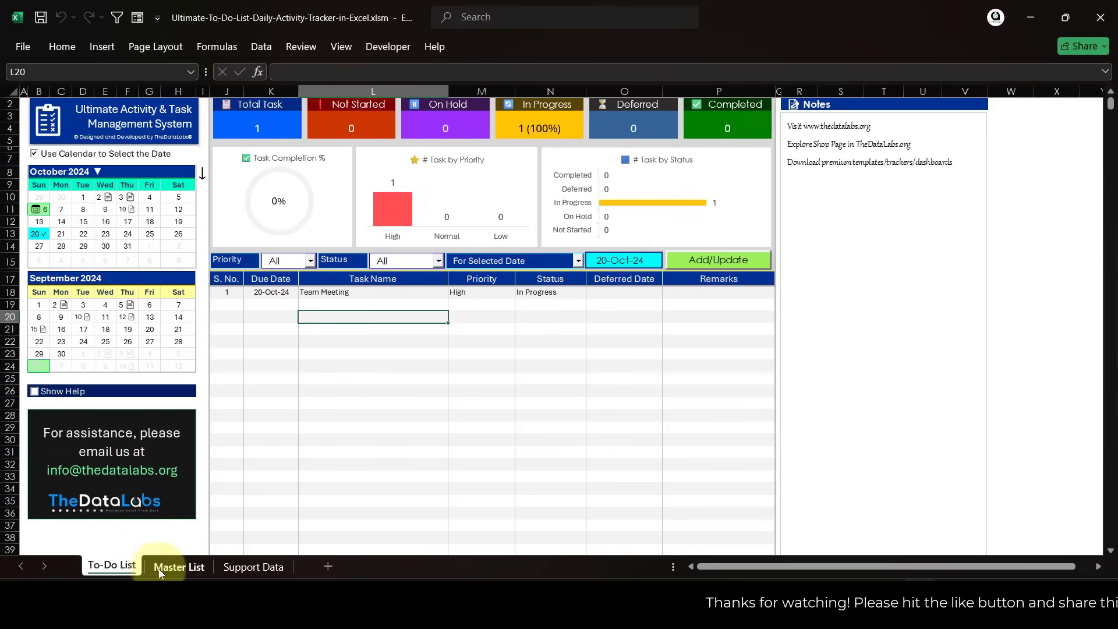
click(242, 565)
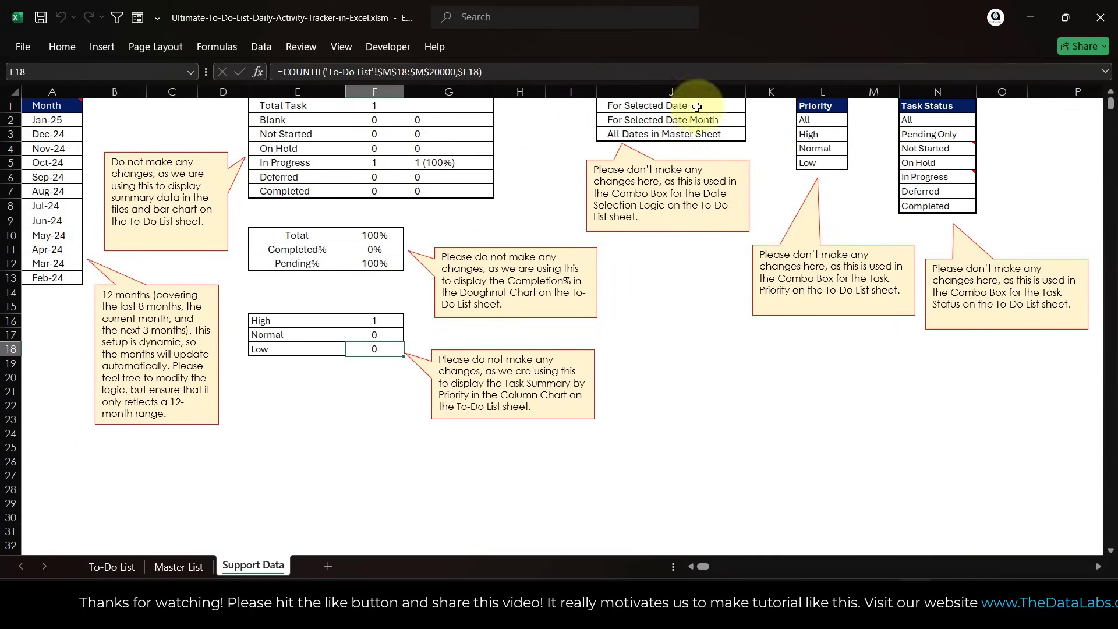
- Examine the Master List sheet's columns, from S.No. through Task Completion Date to Key (For Internal Use only)
click(178, 566)
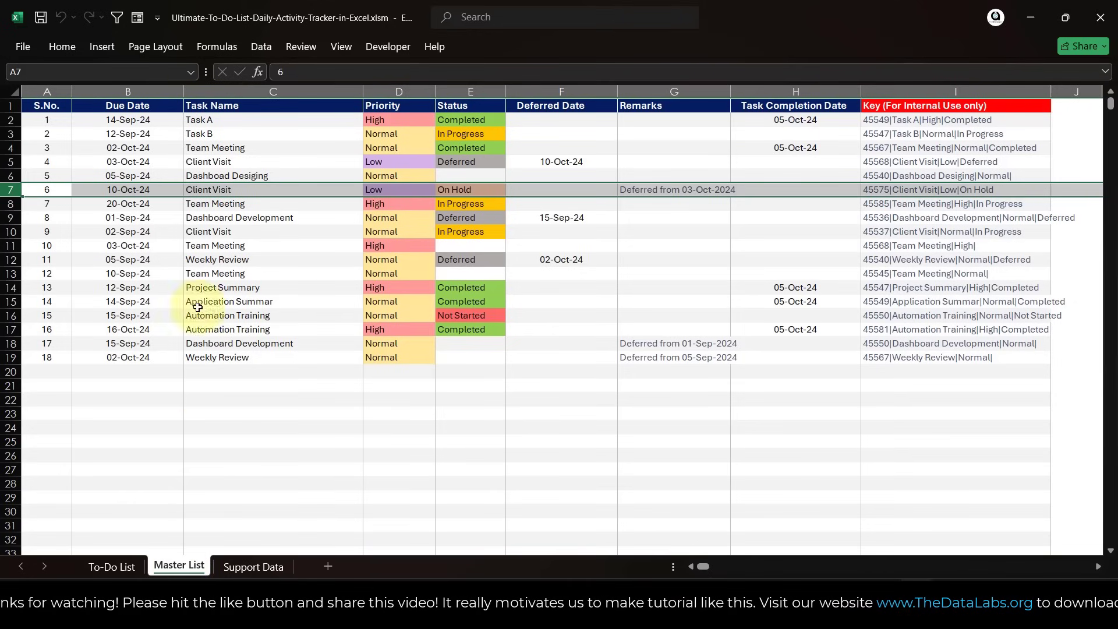
click(51, 104)
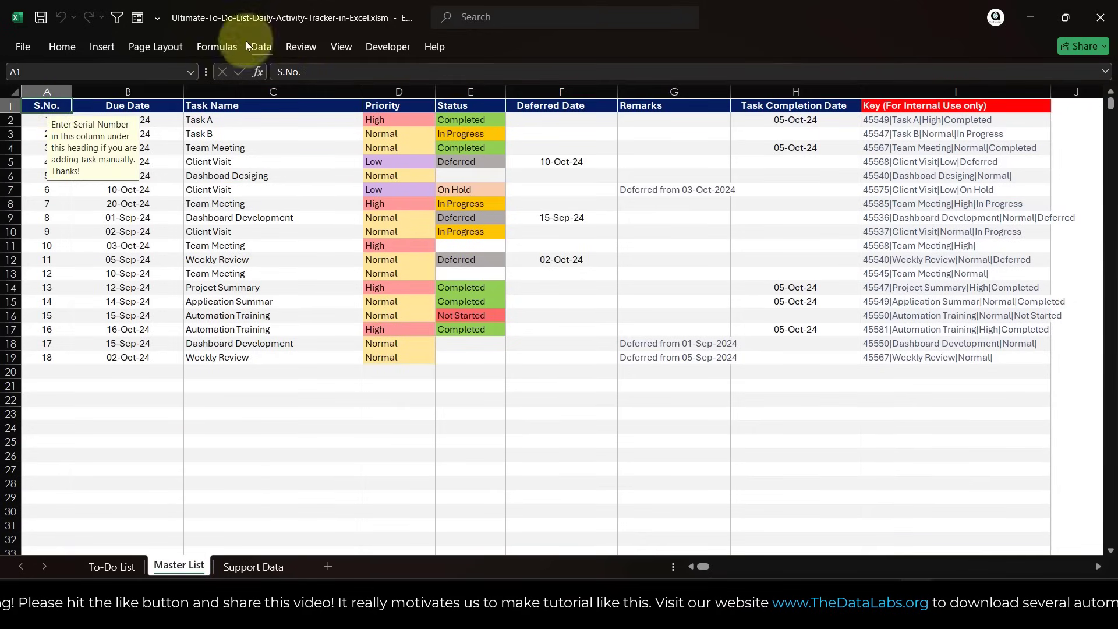
click(210, 149)
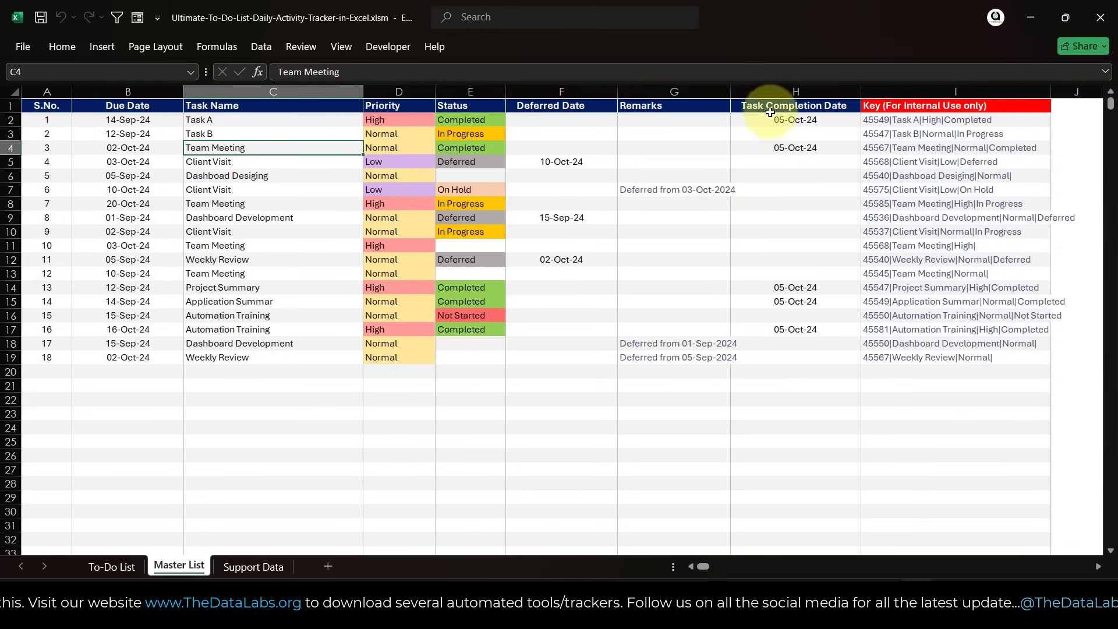
drag(138, 92, 777, 111)
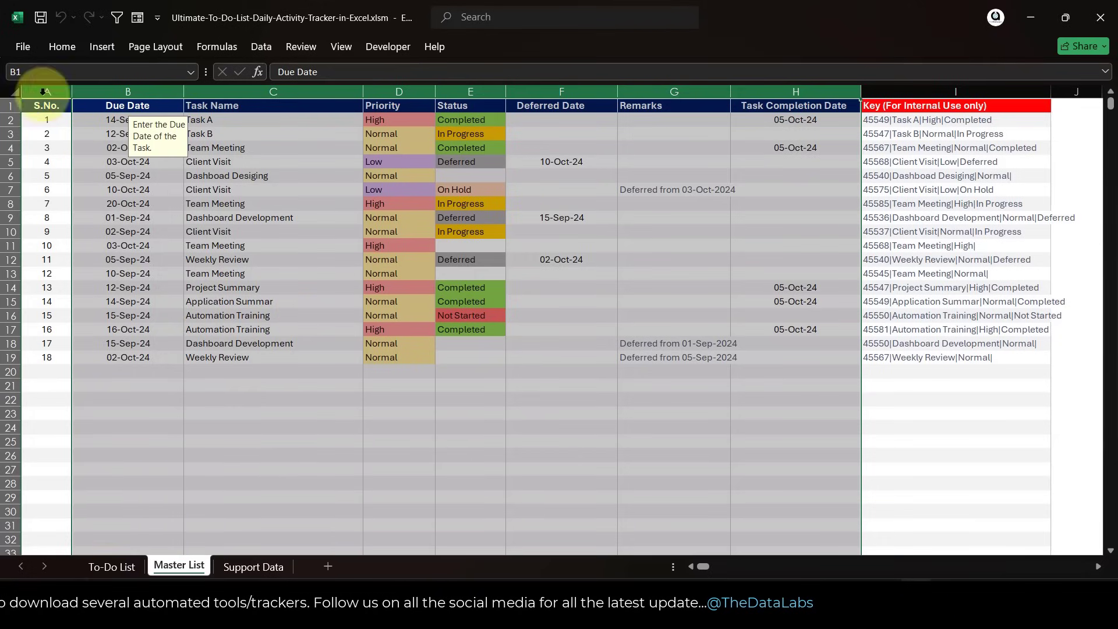
click(47, 92)
click(956, 92)
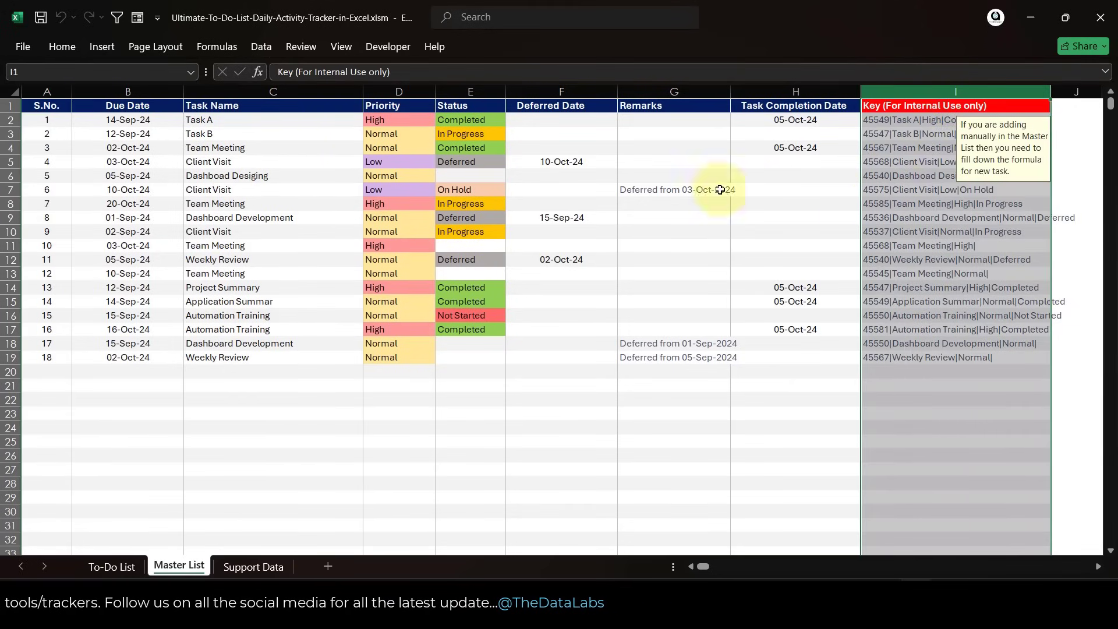
click(54, 102)
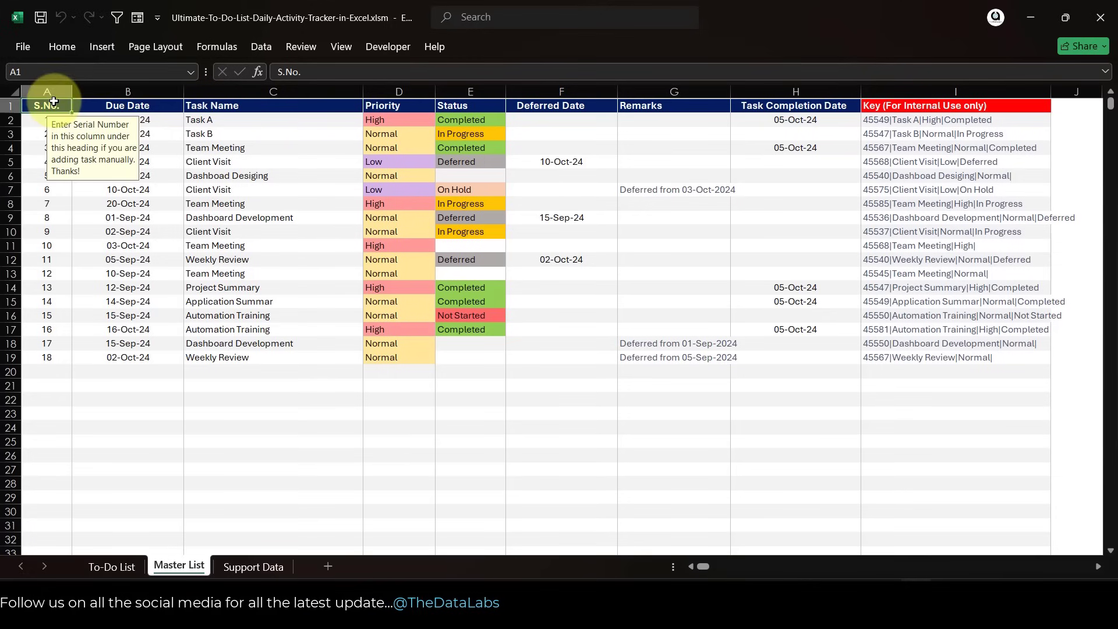
- Inspect the key formula in cell I2 of the Master List, leaving it as it is
click(899, 119)
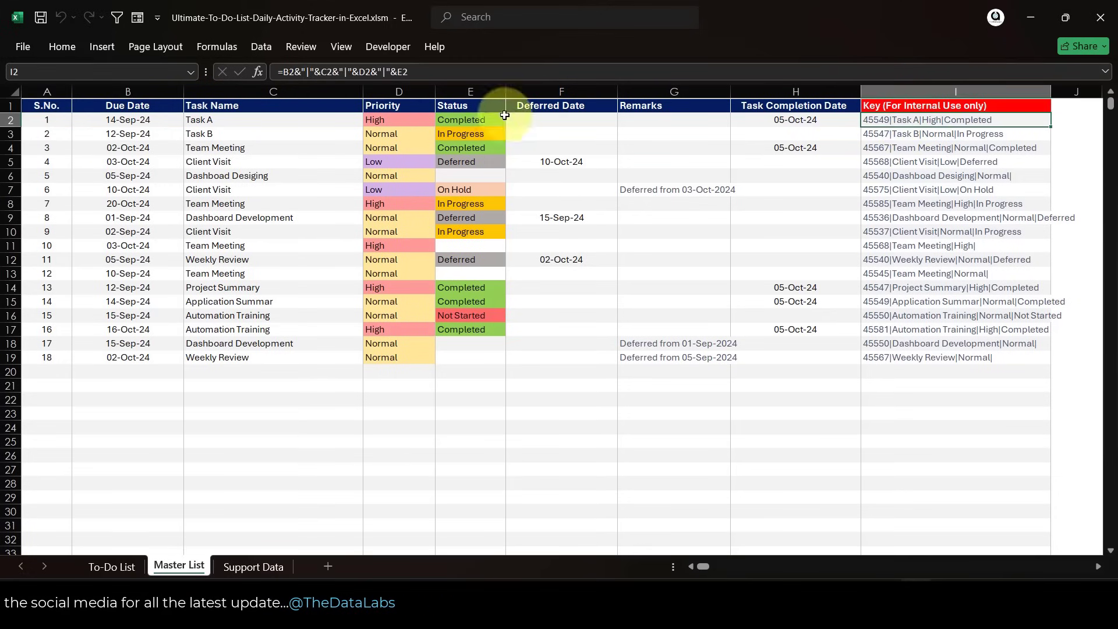
click(475, 68)
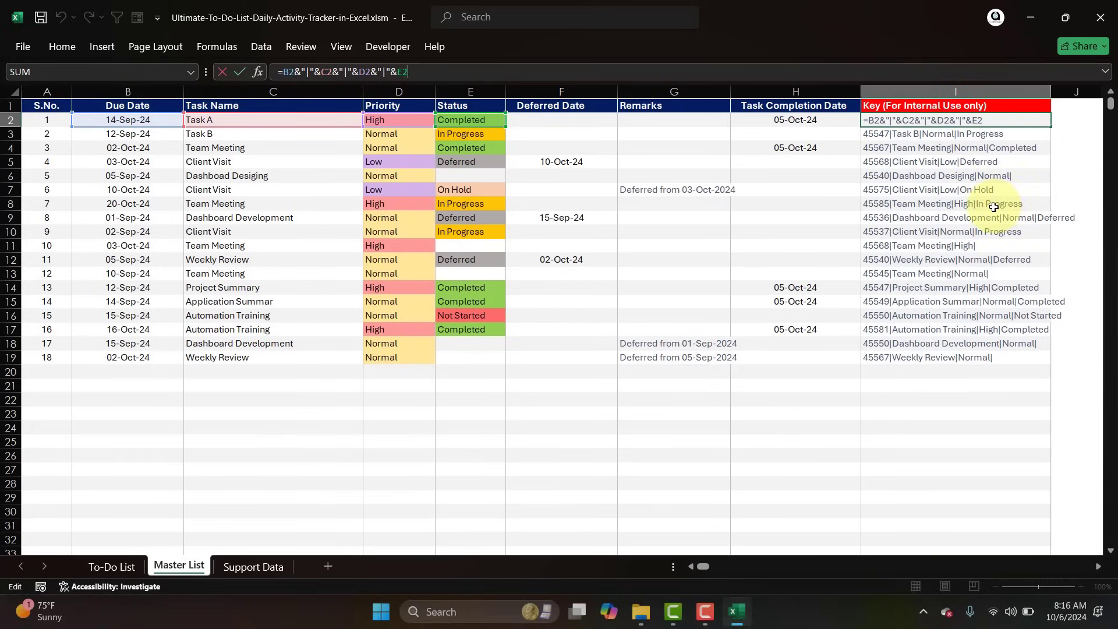
key(ctrl+Return)
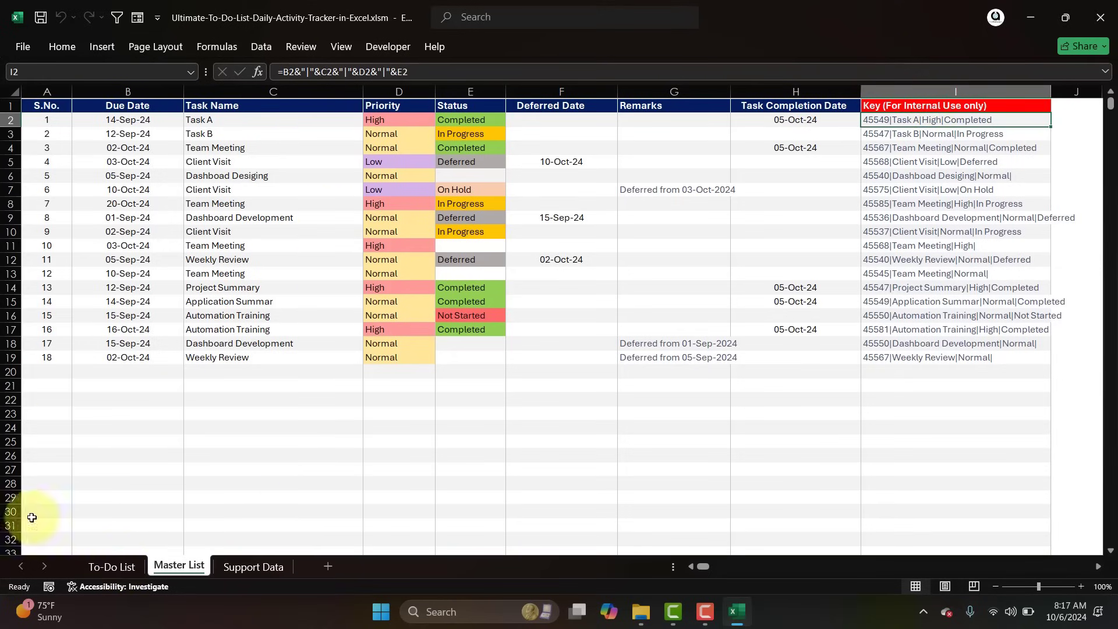
- Return to the To-Do List sheet and review its task table from S. No. to Remarks
click(111, 568)
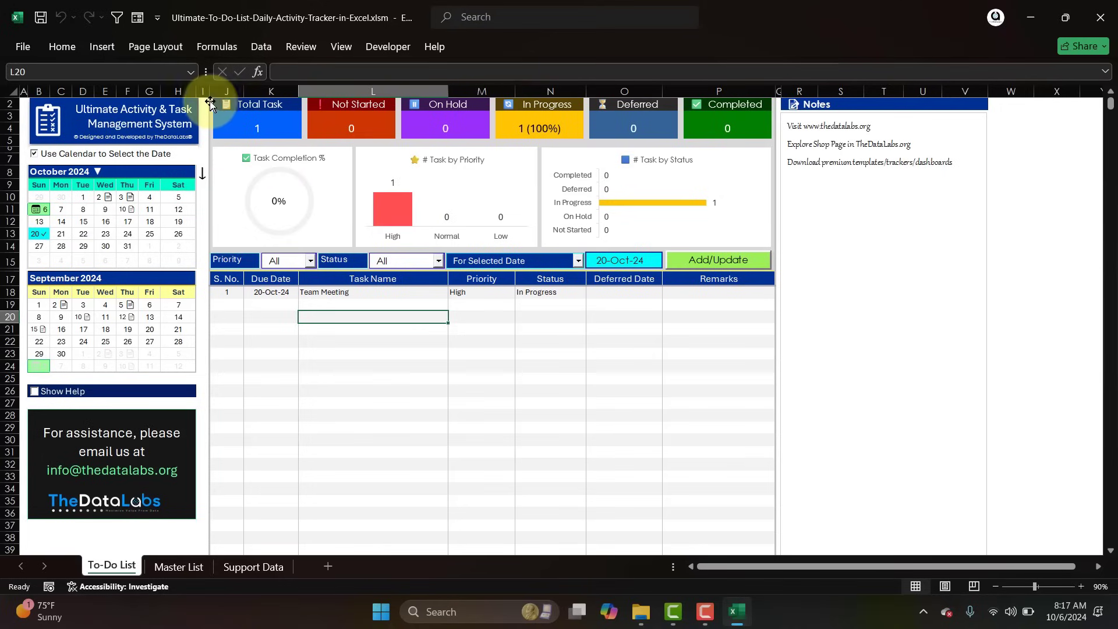
drag(227, 278, 271, 279)
drag(561, 316, 707, 414)
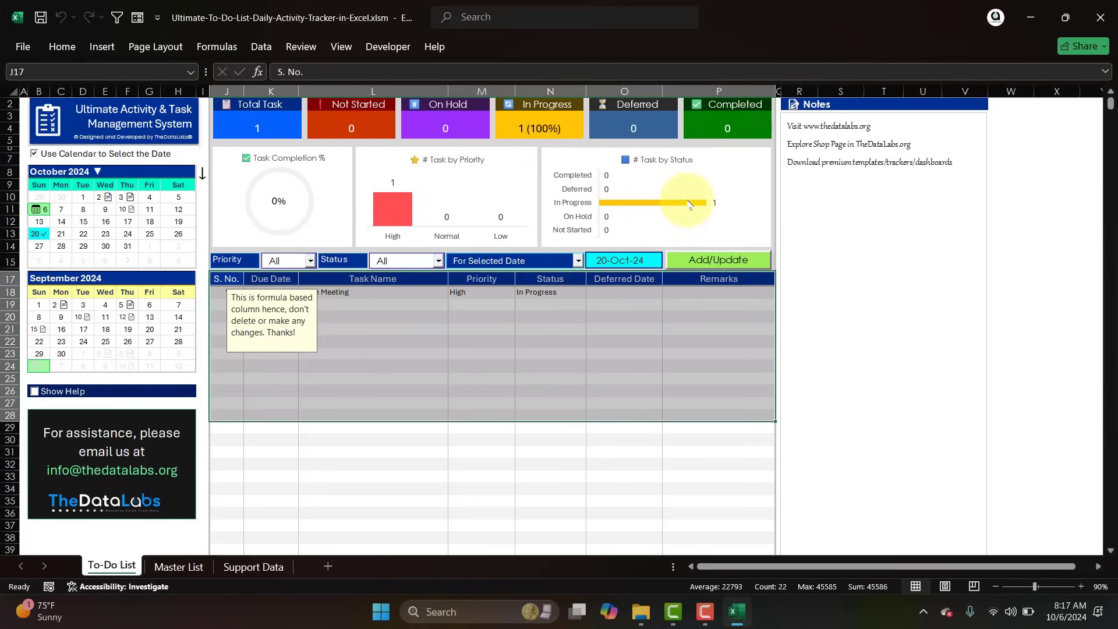
click(321, 354)
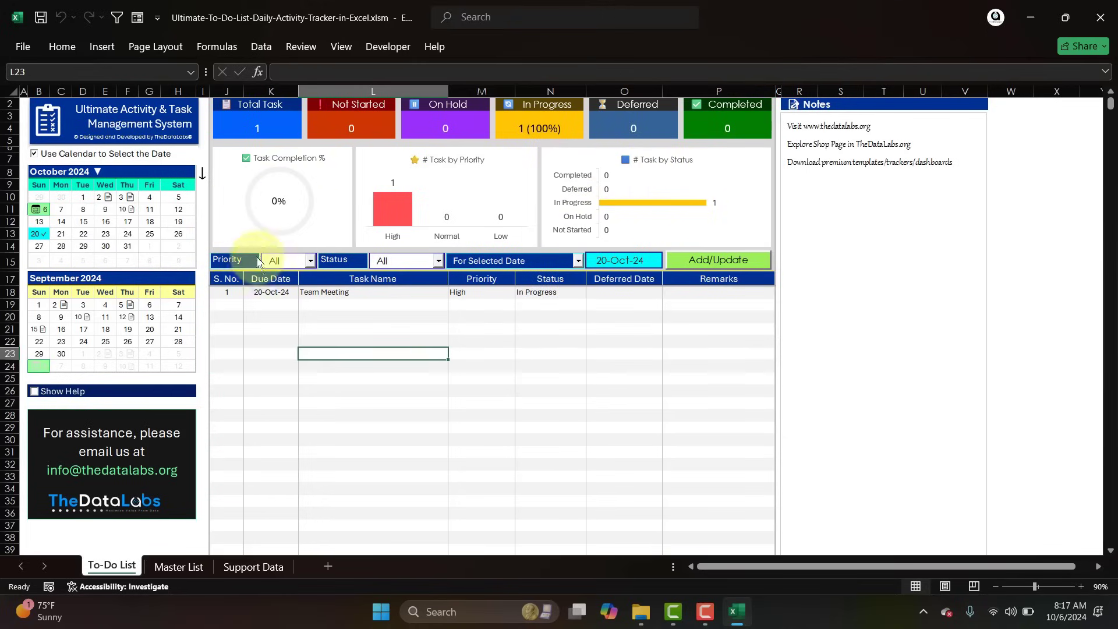
- Review the options offered by the Priority, Status and date-scope filters above the task table
click(311, 261)
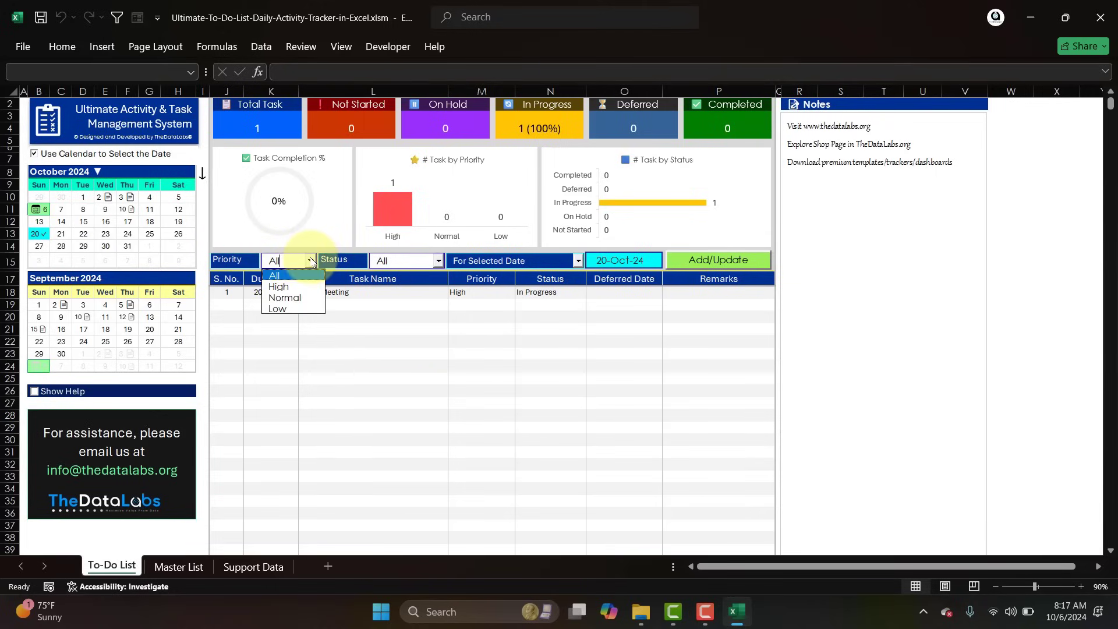
click(438, 260)
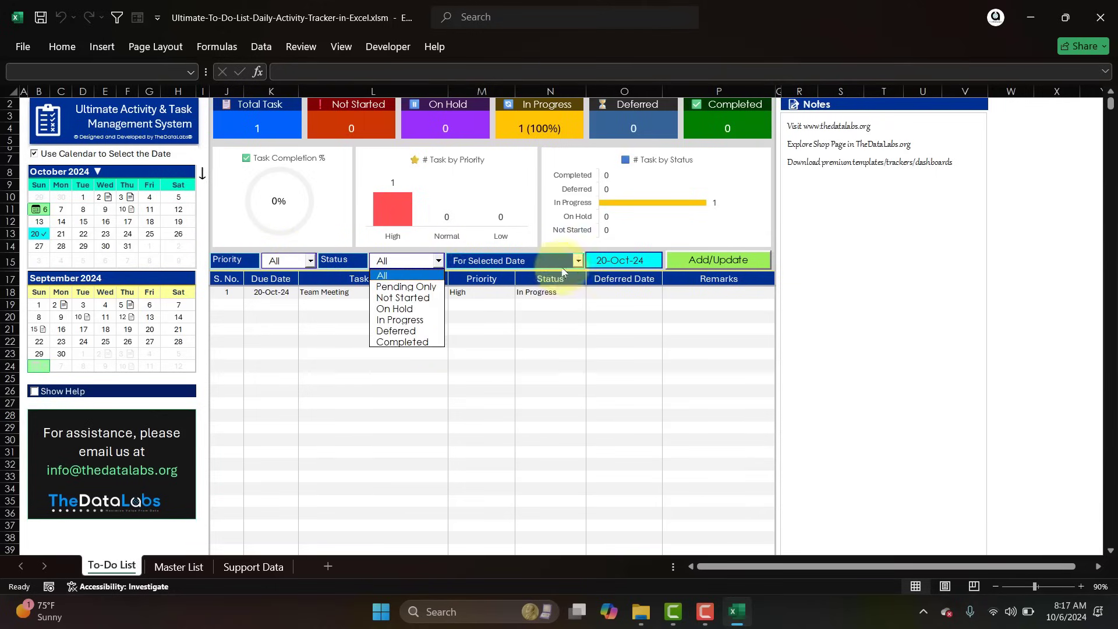
click(578, 261)
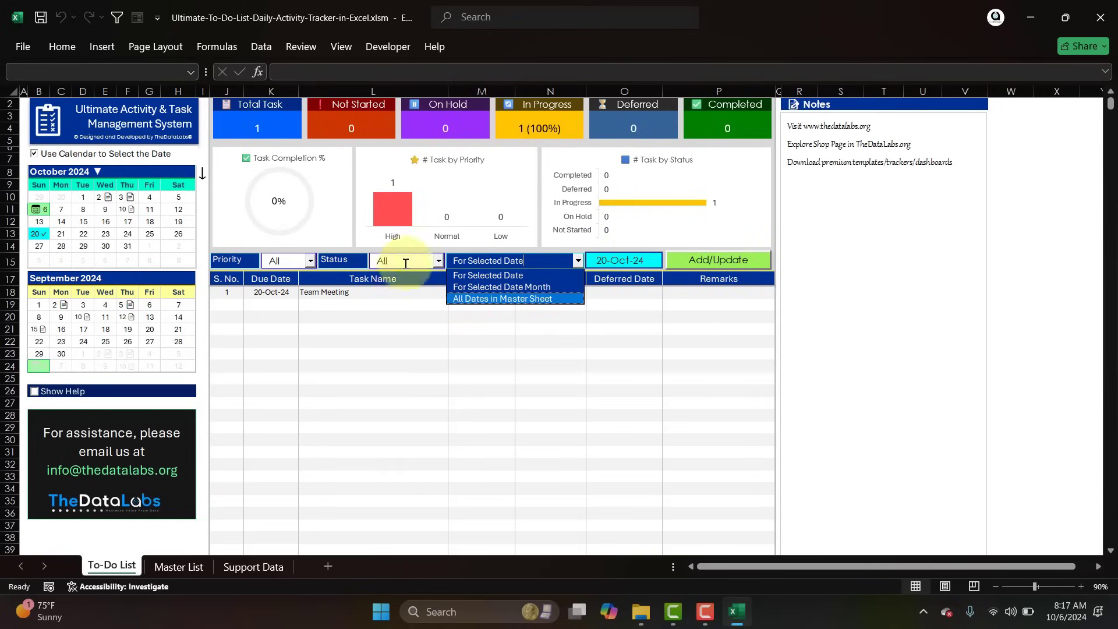
click(226, 279)
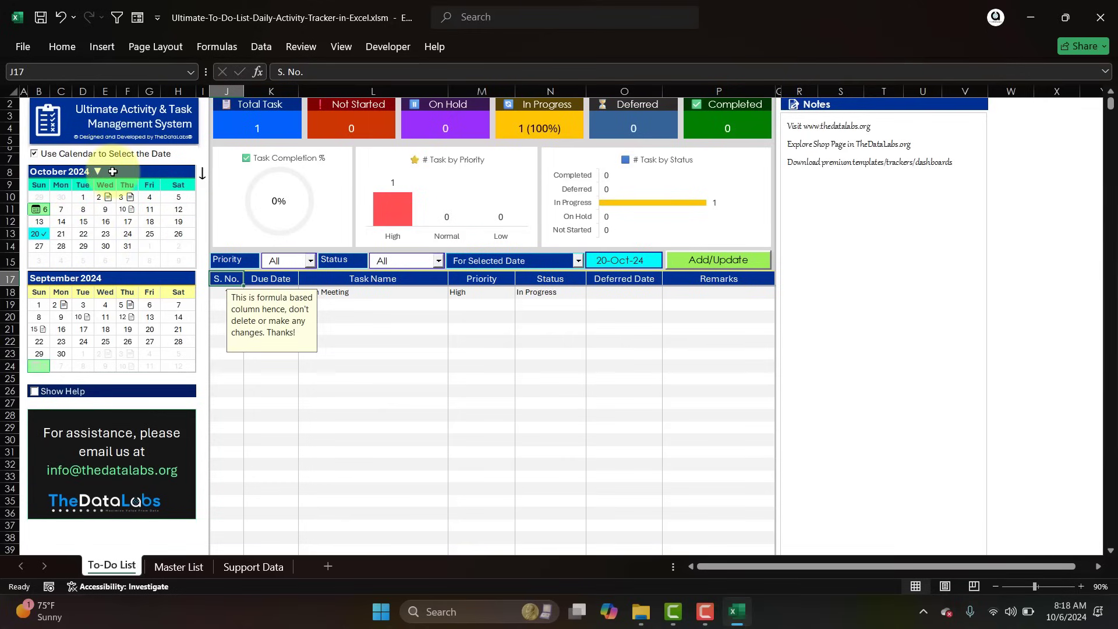
- Review the months available for the upper calendar on the To-Do List, keeping October 2024 selected
click(76, 173)
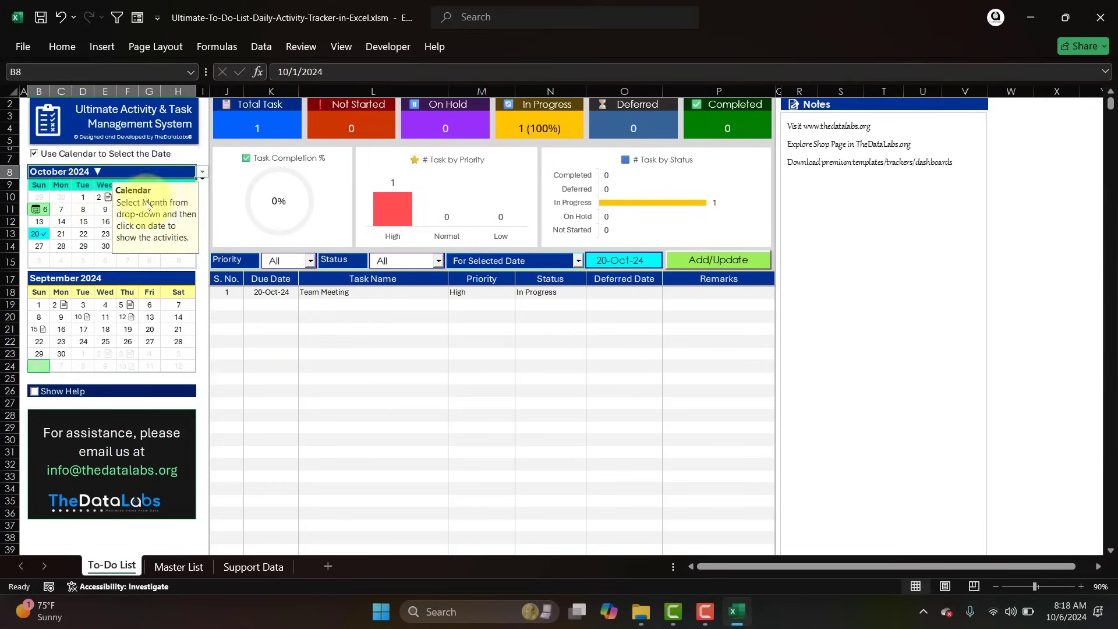
click(202, 175)
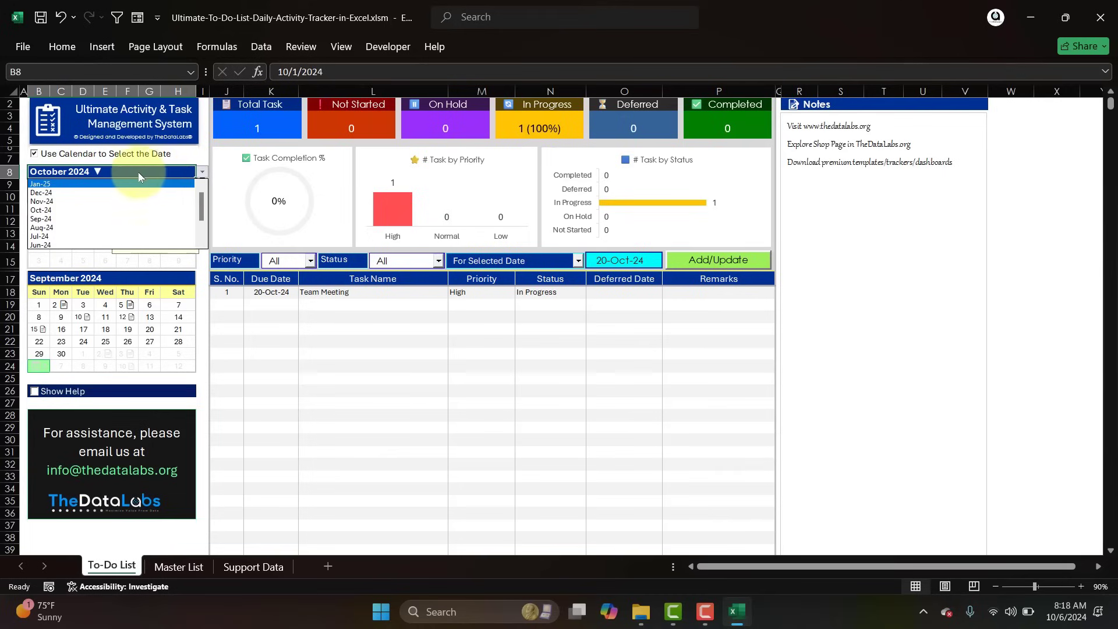
click(98, 174)
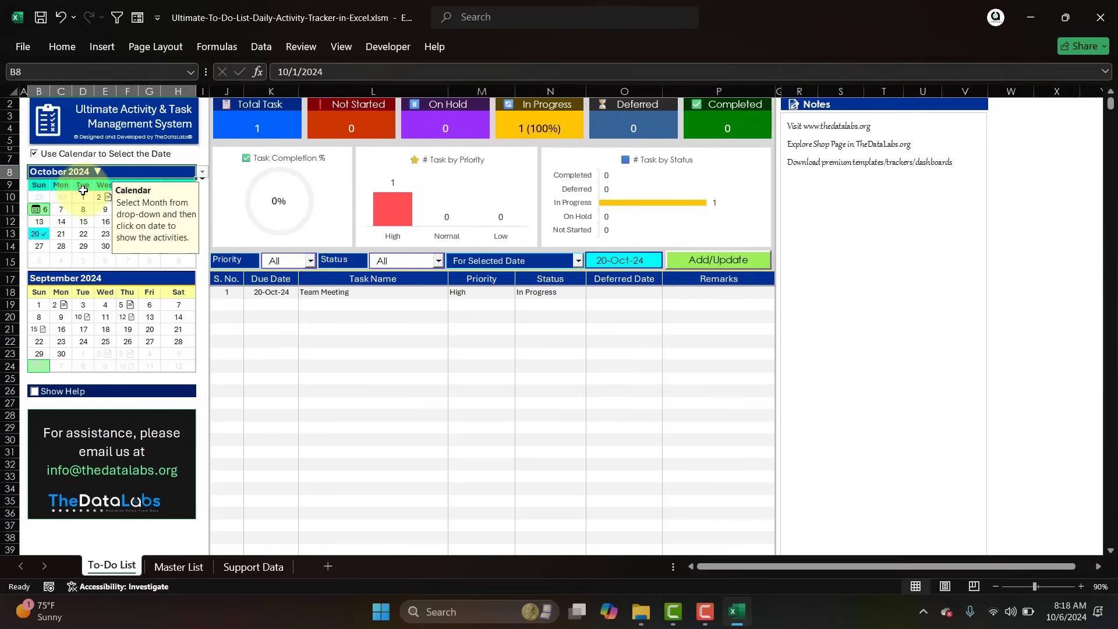
click(233, 281)
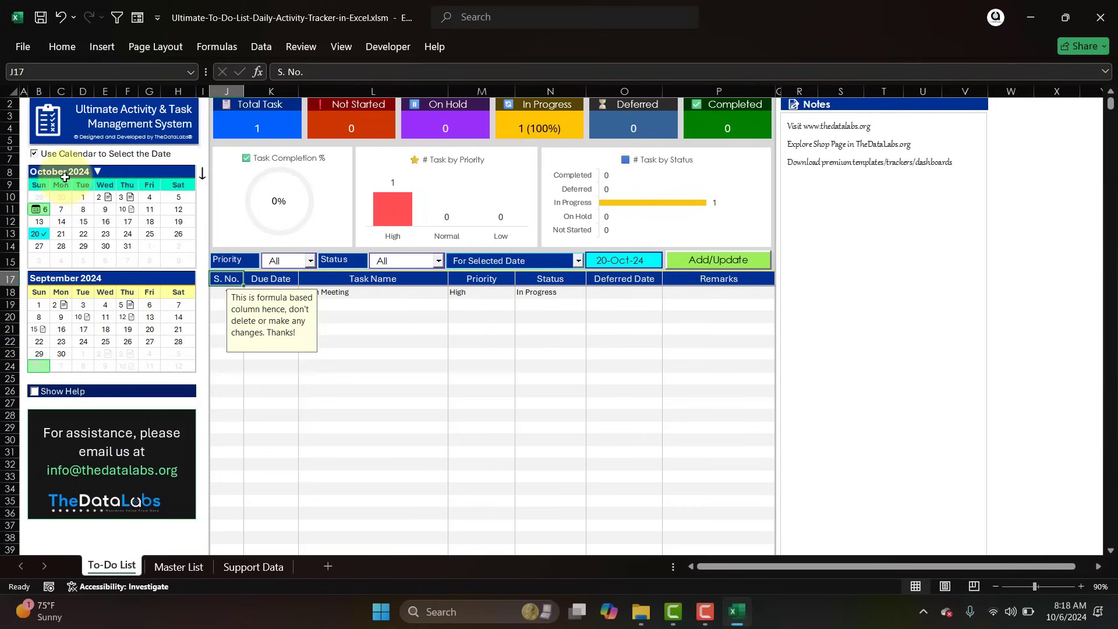
- With Use Calendar to Select the Date enabled, pick 2 October 2024 in the calendar and confirm loading its tasks
click(42, 154)
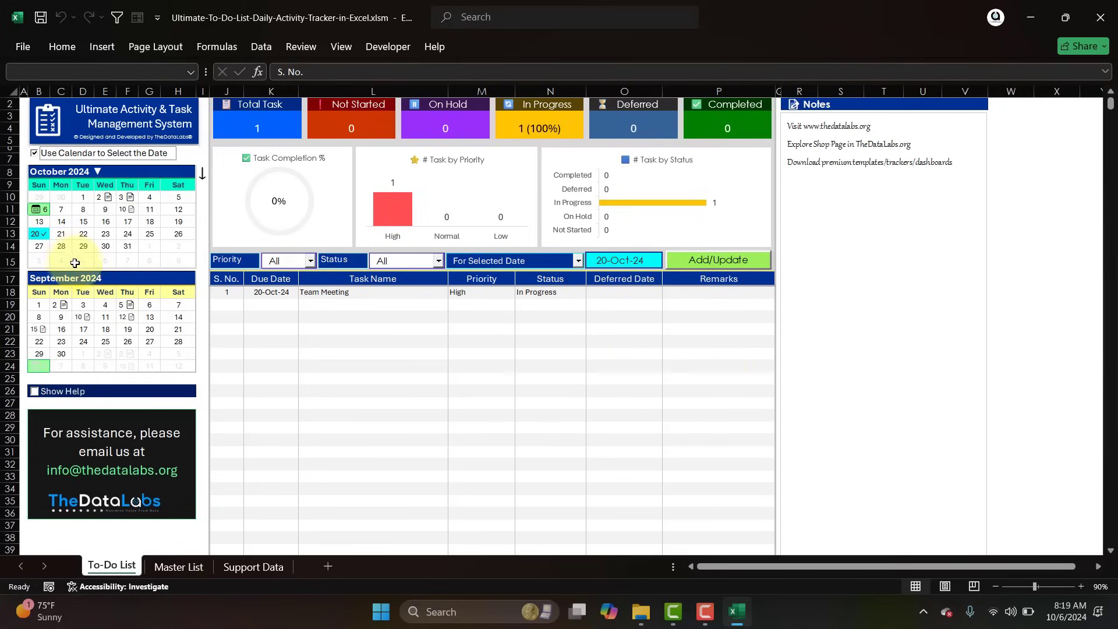
click(107, 201)
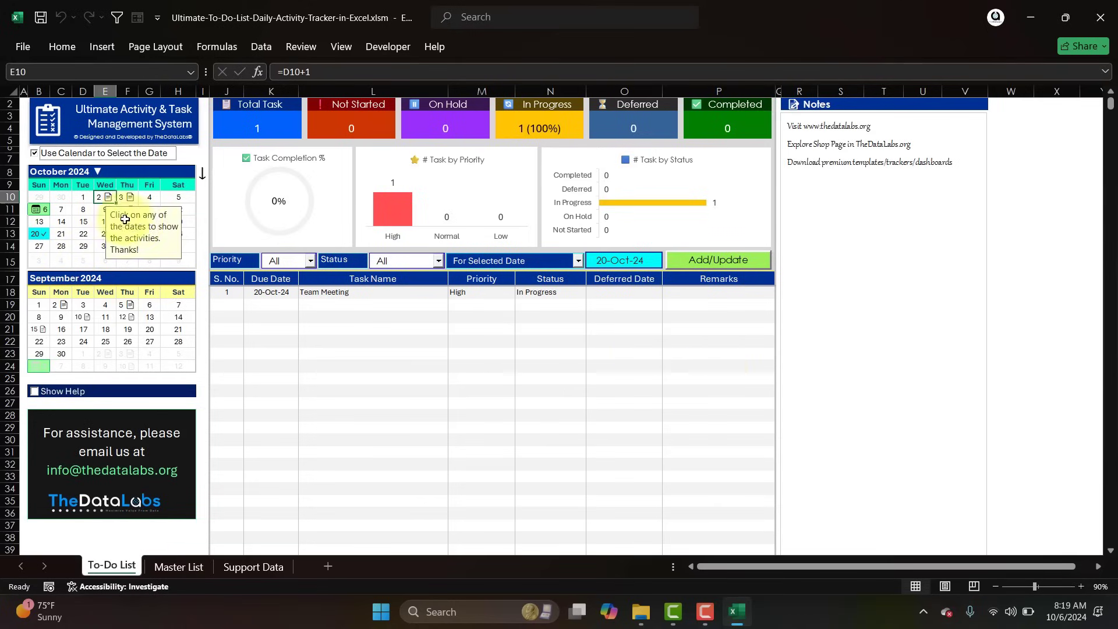
click(556, 359)
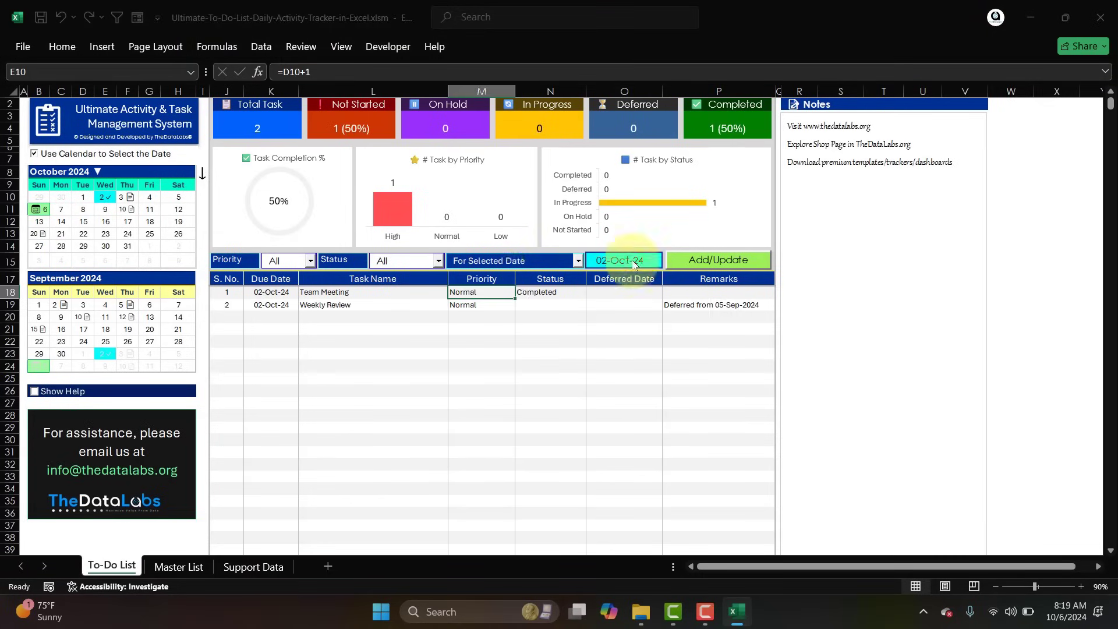
- Acknowledge the task refresh, display the pop-up help callouts on the To-Do List to read them, and hide them again
click(681, 381)
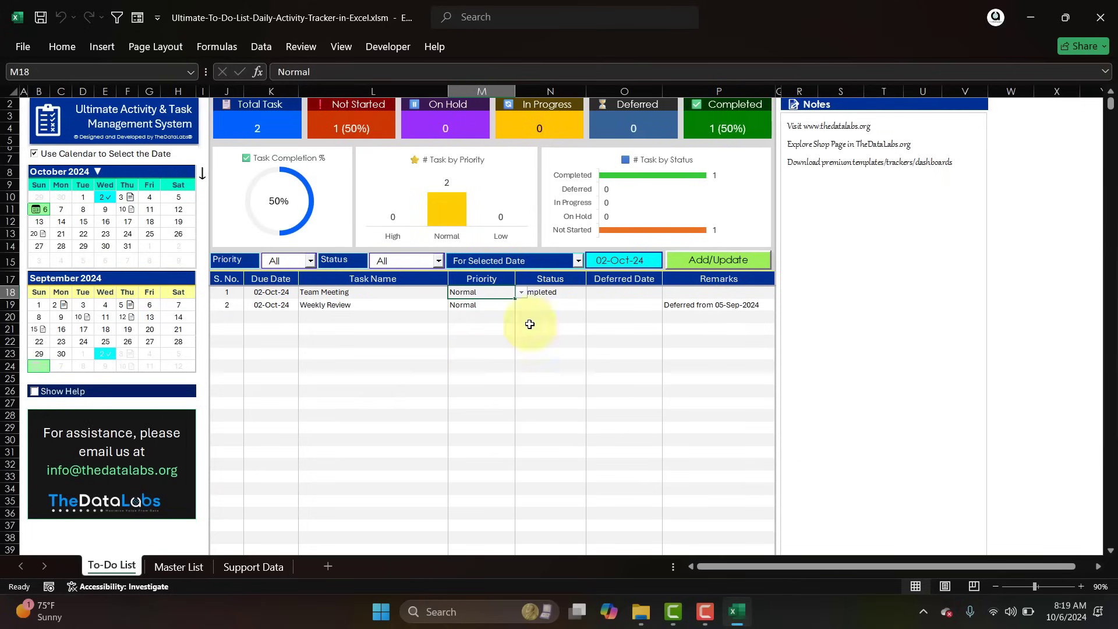
click(71, 394)
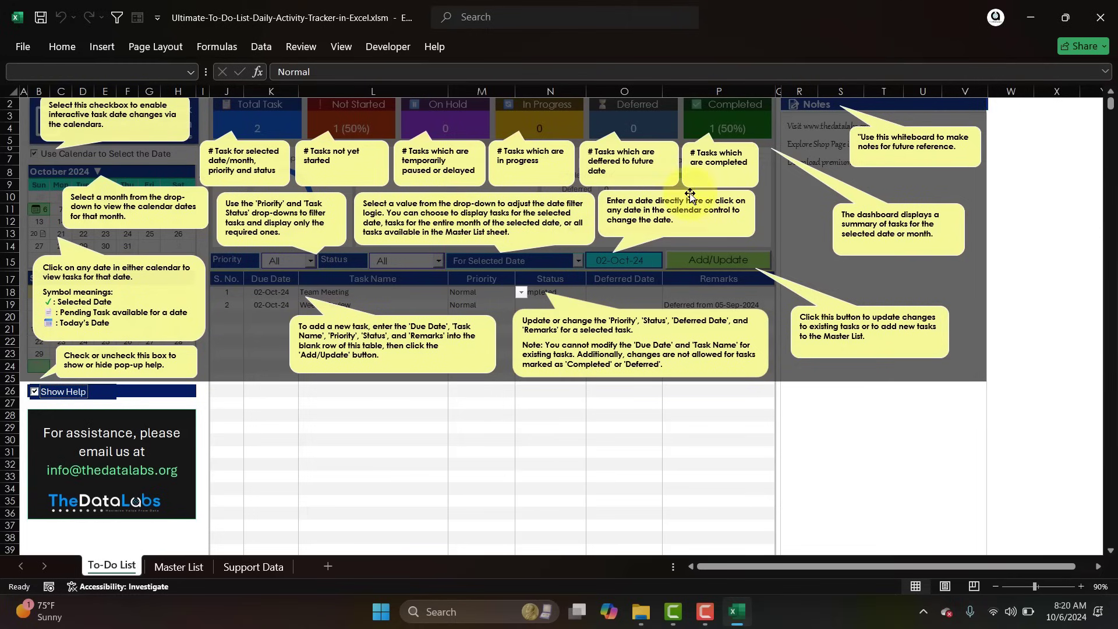
click(35, 391)
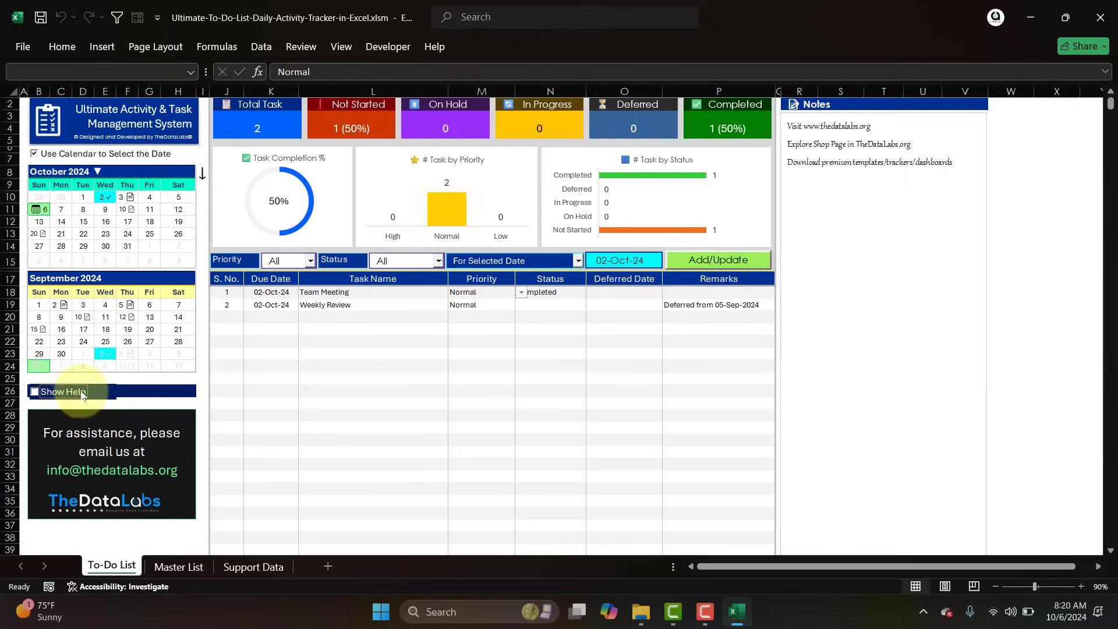
- Review the task table from S. No. to Remarks and the text in the Notes area beside it
drag(222, 279, 681, 444)
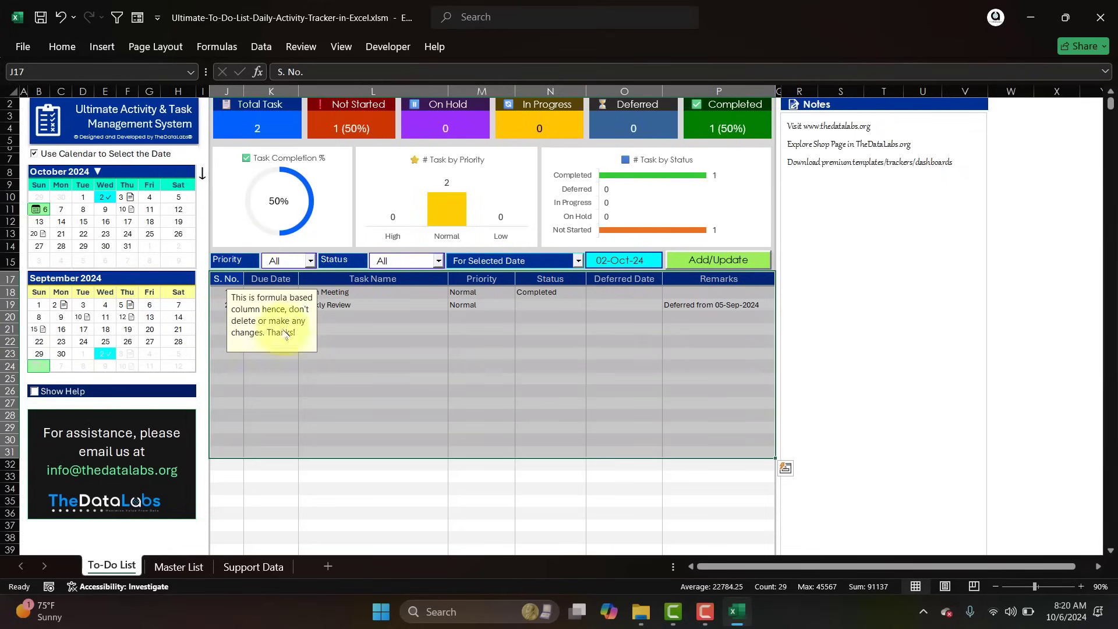
click(388, 298)
drag(226, 279, 691, 391)
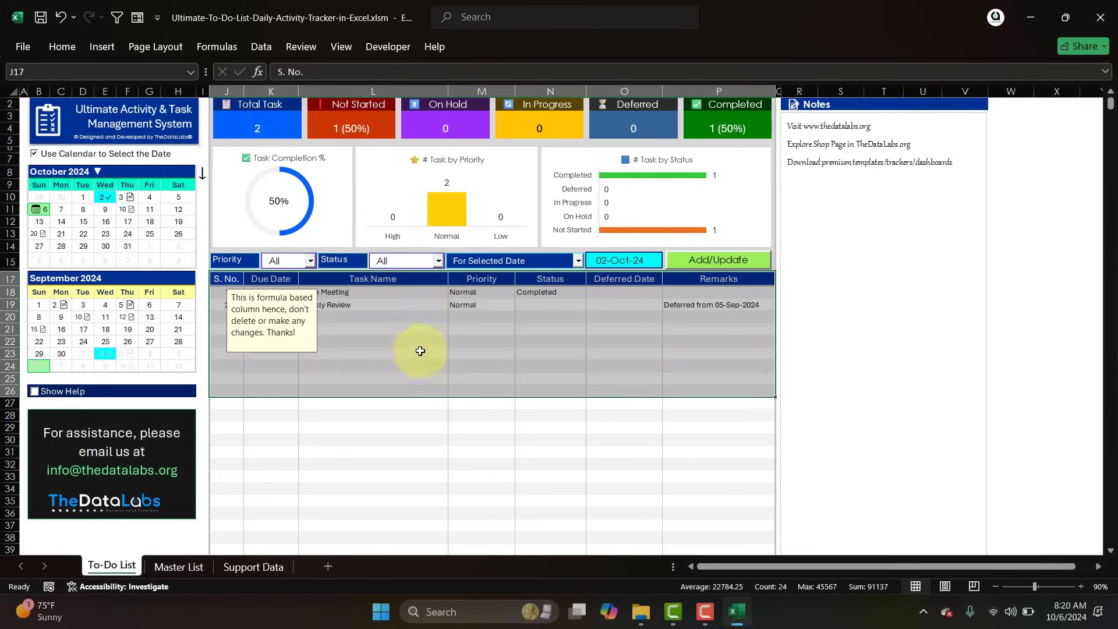
drag(789, 126, 876, 292)
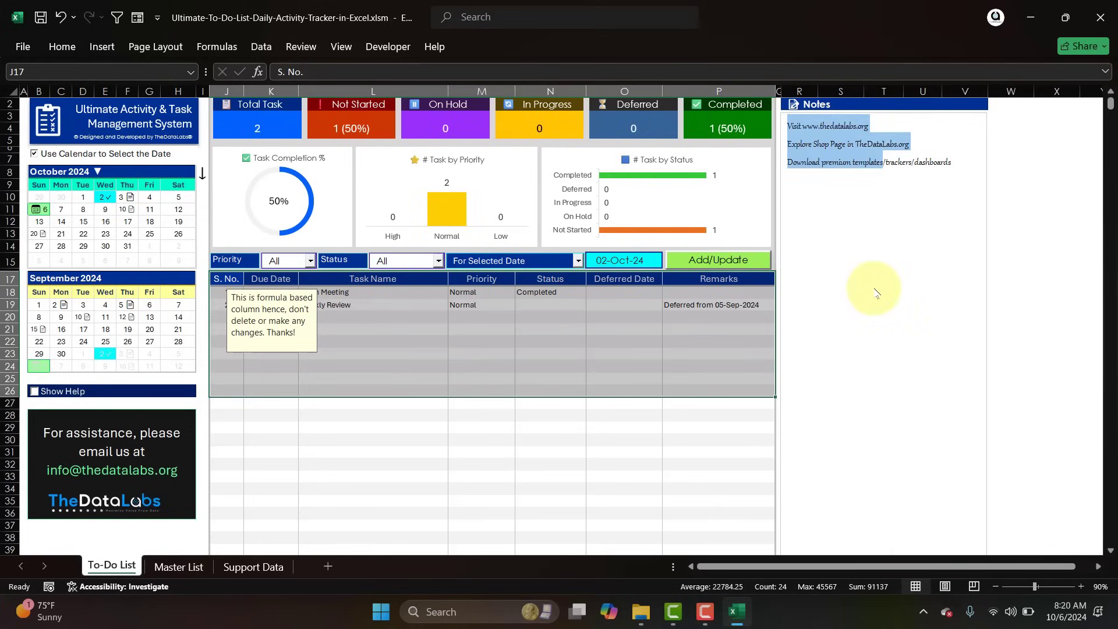
- Read the Status header's input note, inspect the Team Meeting due date, and briefly check the Master List sheet
click(524, 278)
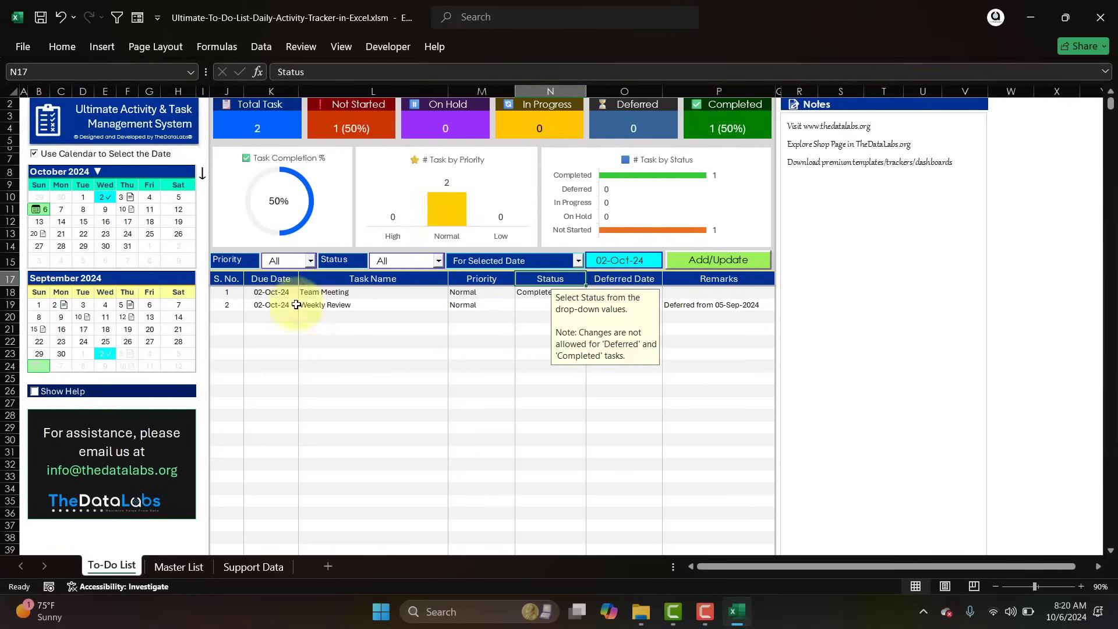
click(269, 291)
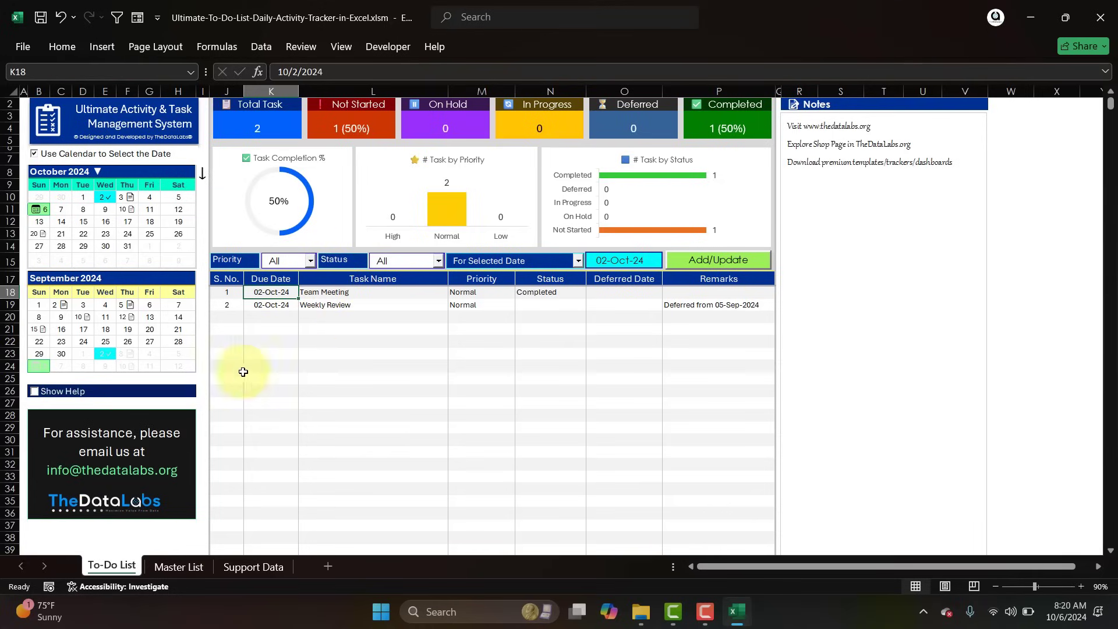
click(179, 566)
key(ctrl+Page_Up)
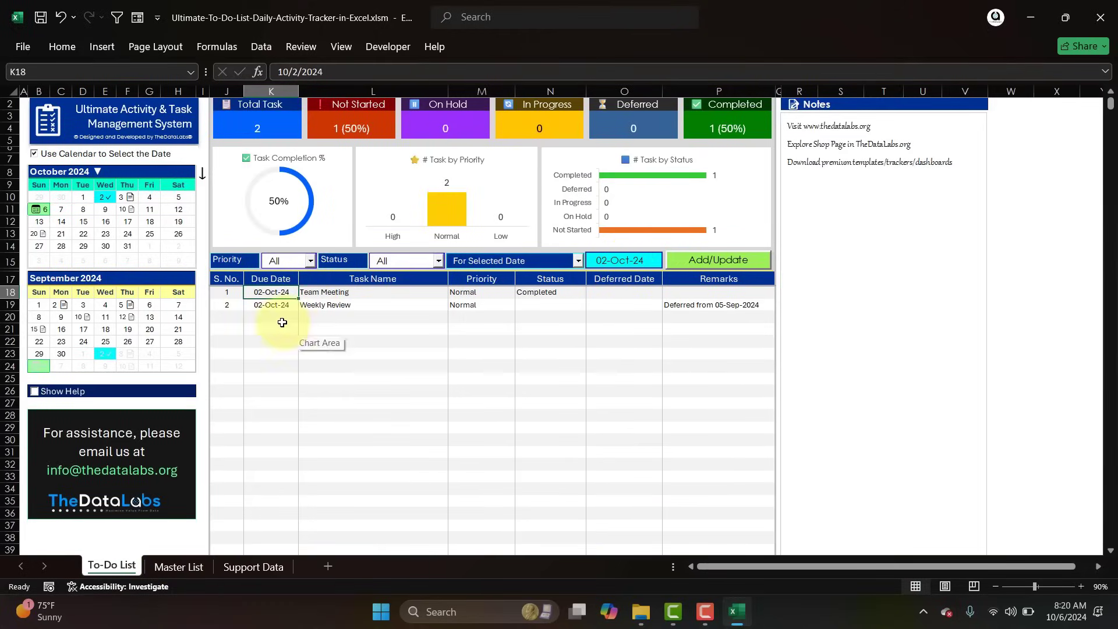
- Examine the blank entry rows below Weekly Review, covering Due Date, Task Name and Priority
drag(277, 322, 703, 403)
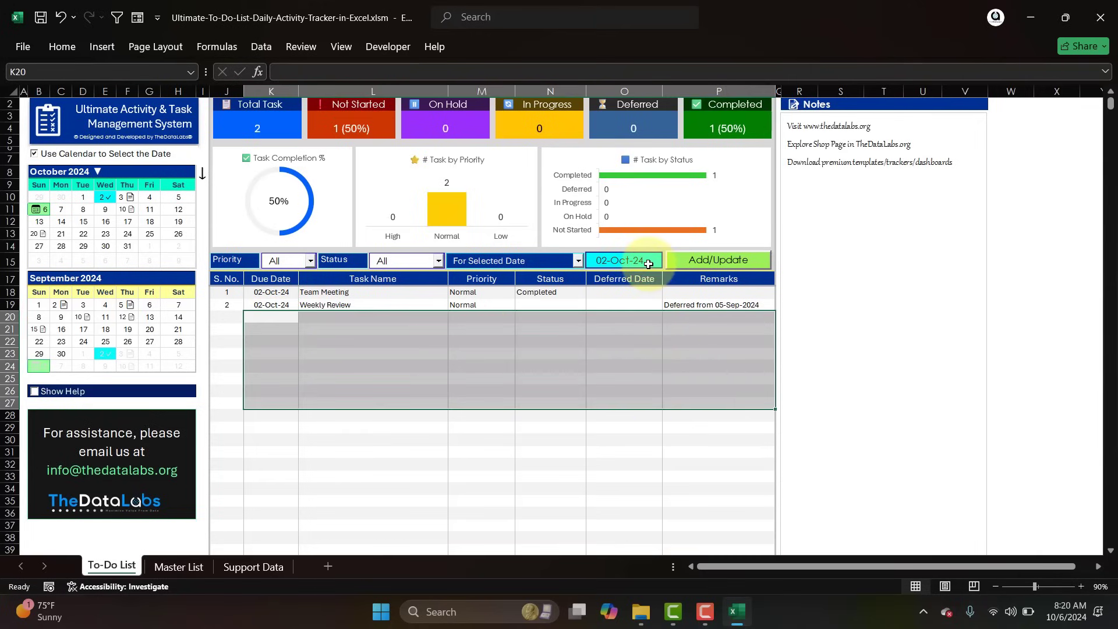
click(267, 324)
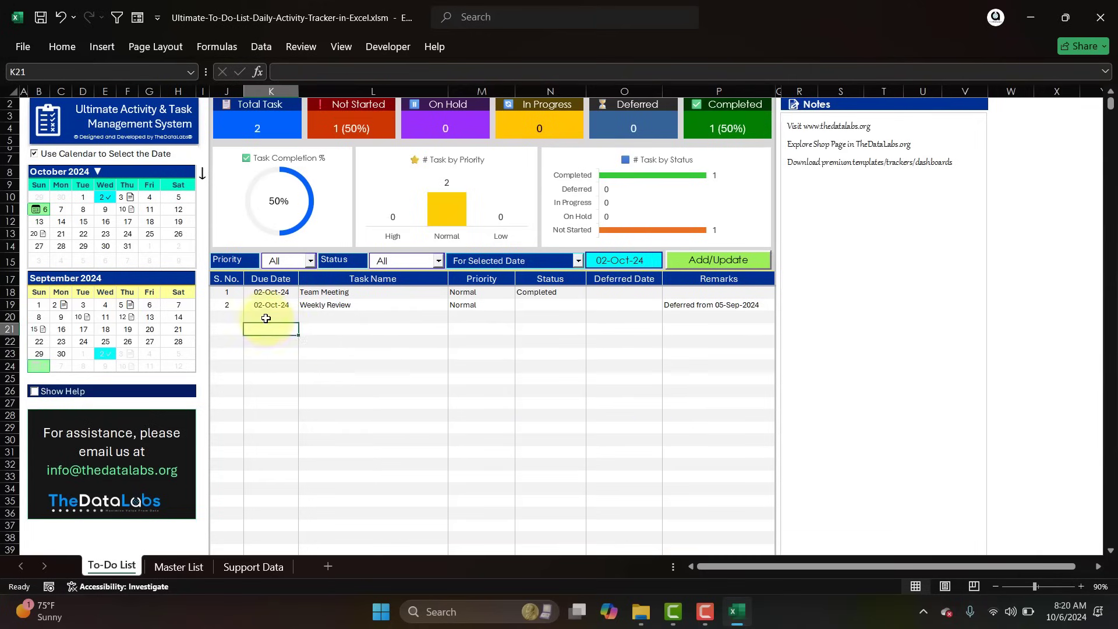
click(337, 318)
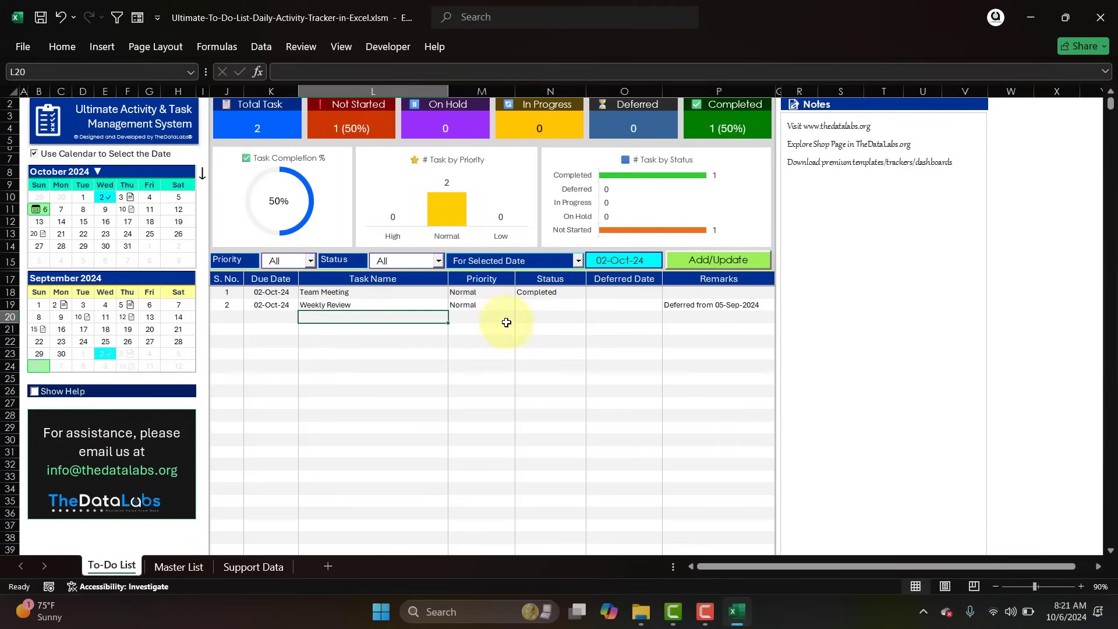
click(496, 319)
drag(271, 320, 367, 325)
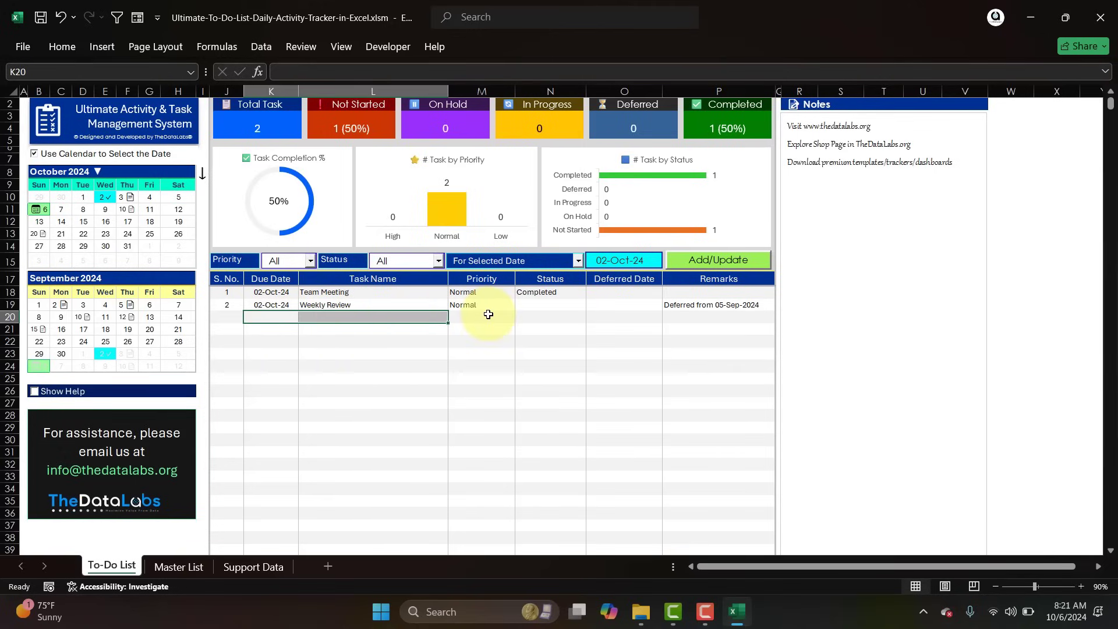
- Enter a Client Visit task due 10-Oct-24 with Normal priority in the first blank row below Weekly Review
click(282, 317)
text(10-Oct-24)
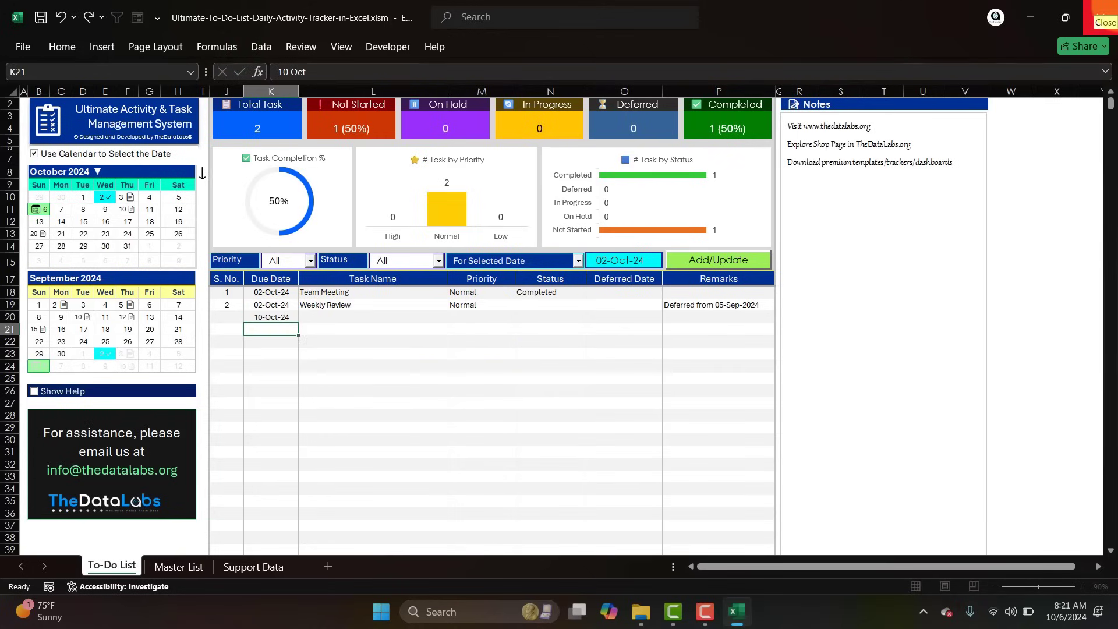
key(Tab)
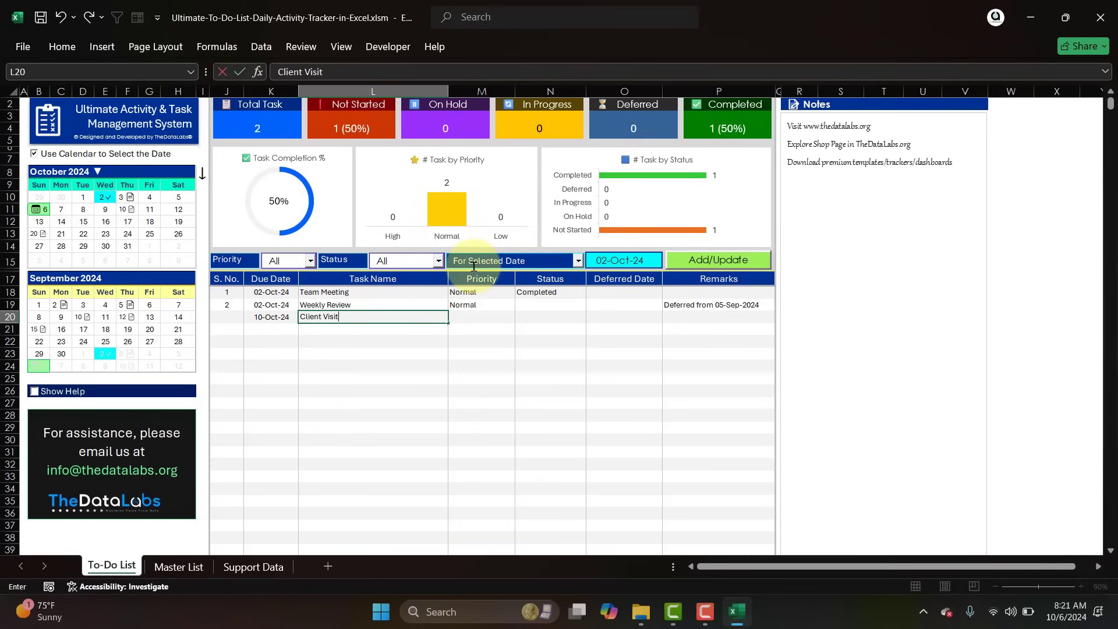
key(Tab)
key(alt+Down)
key(Down)
key(Return)
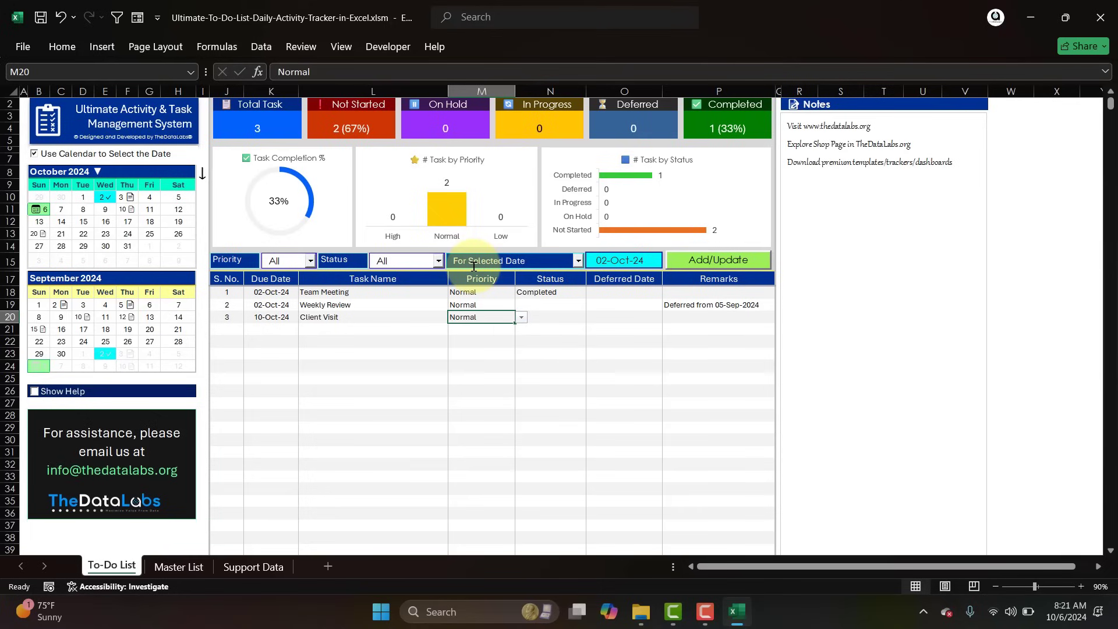
- Run Add/Update to save the new Client Visit task to the Master List, and confirm the refresh
key(Up)
key(Up)
key(Up)
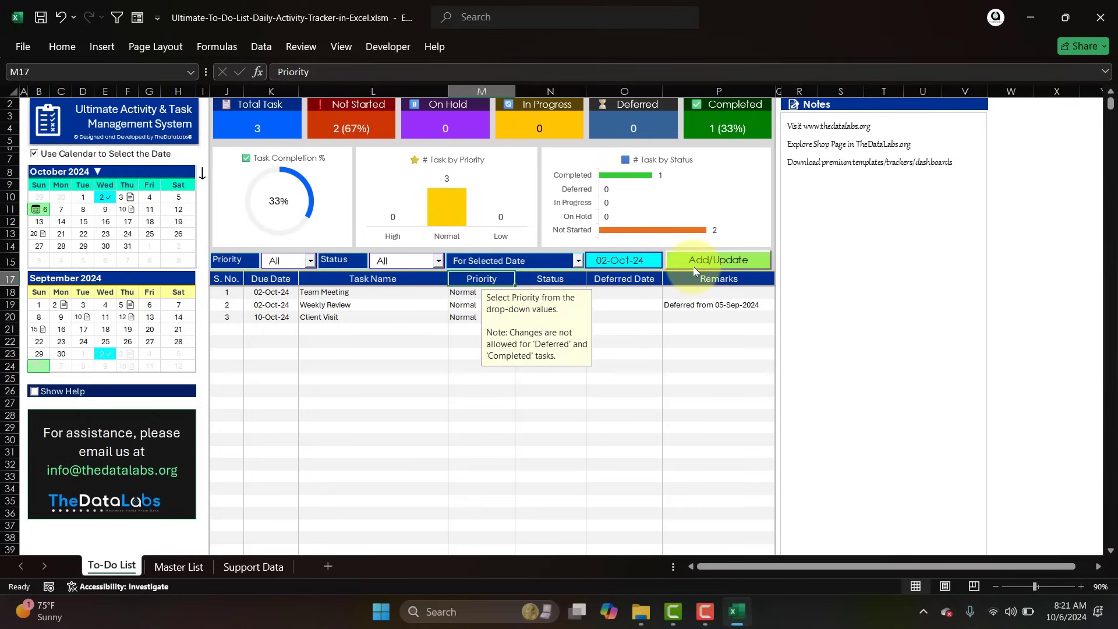
click(693, 267)
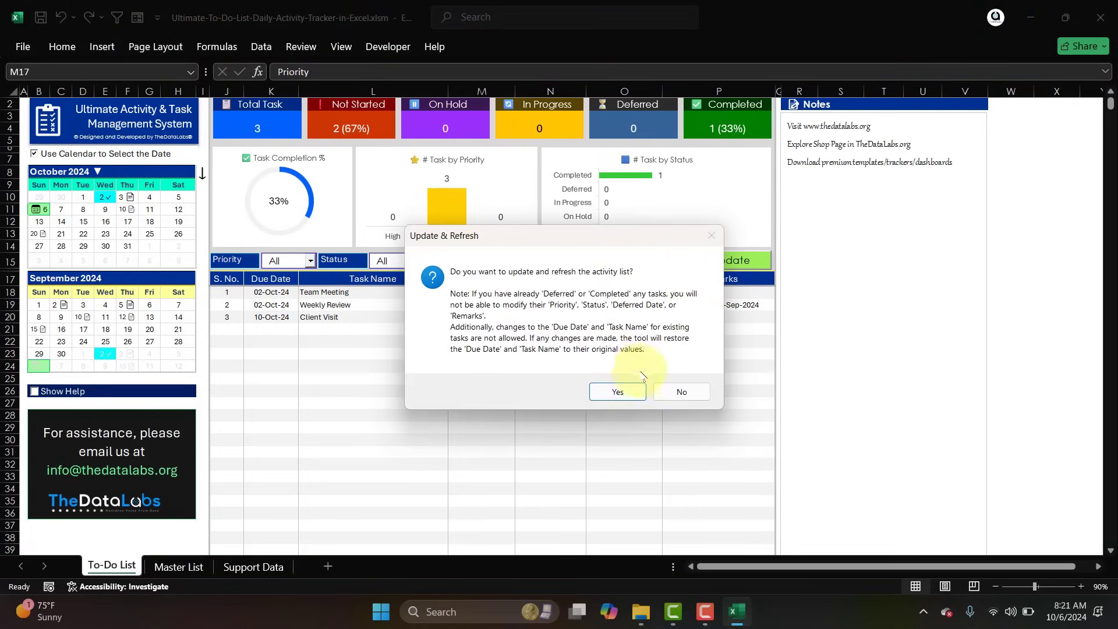
click(619, 392)
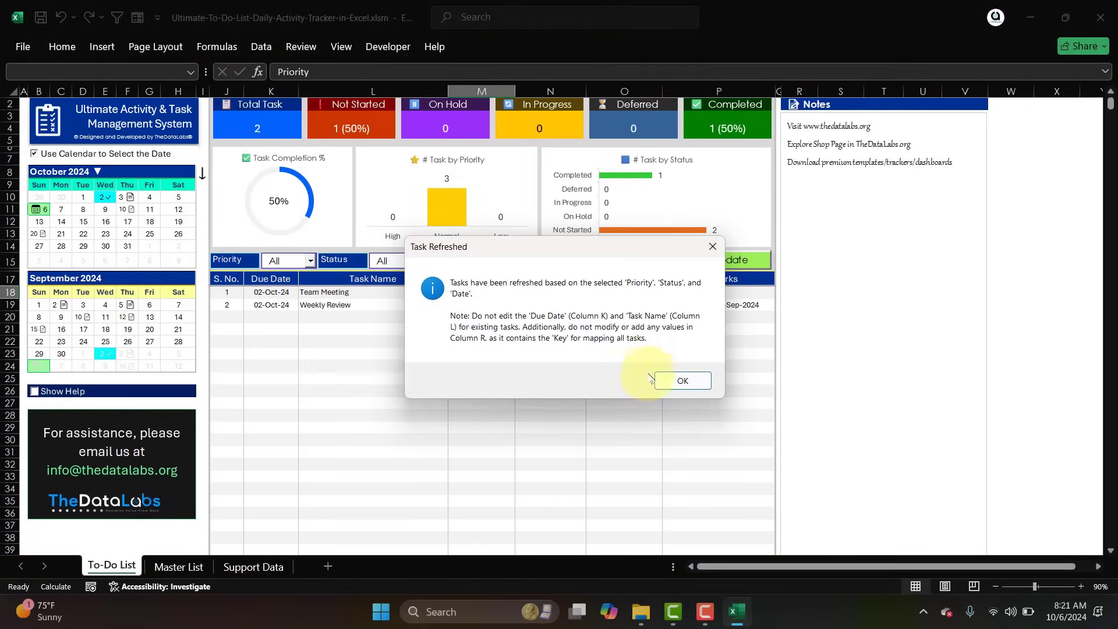
click(663, 379)
- Check the newly added Client Visit row at the end of the Master List, and return to the To-Do List
click(197, 564)
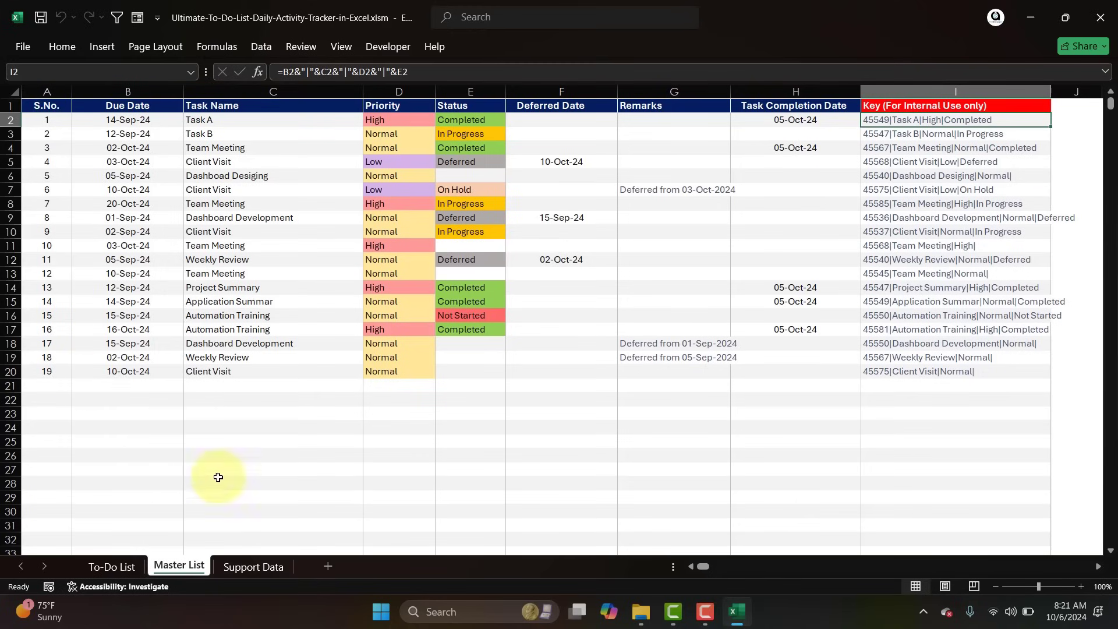
click(10, 372)
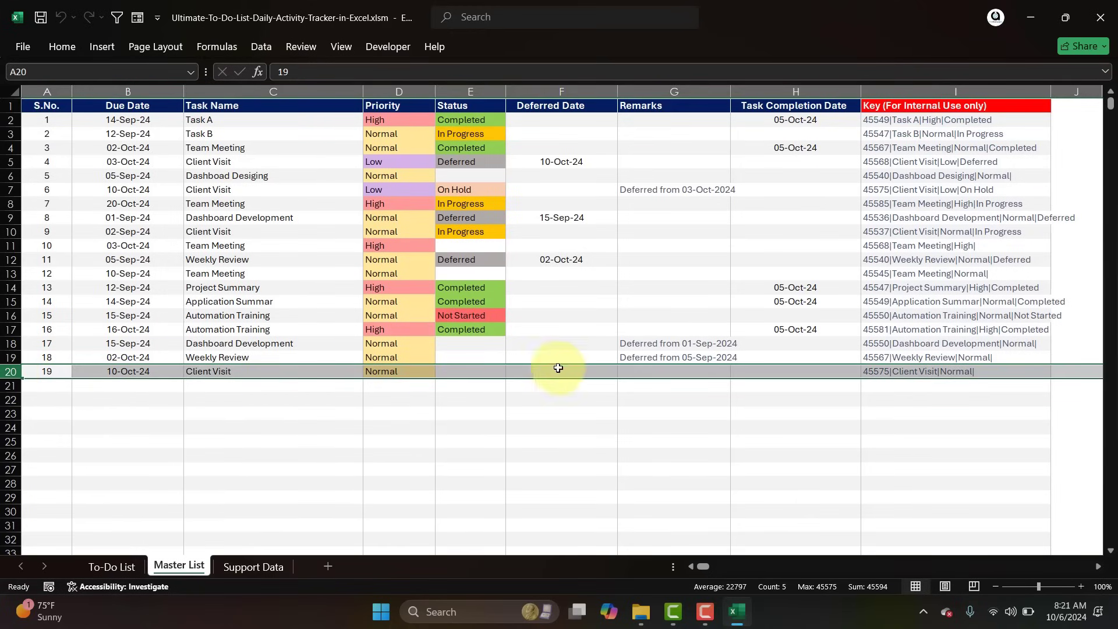
click(108, 567)
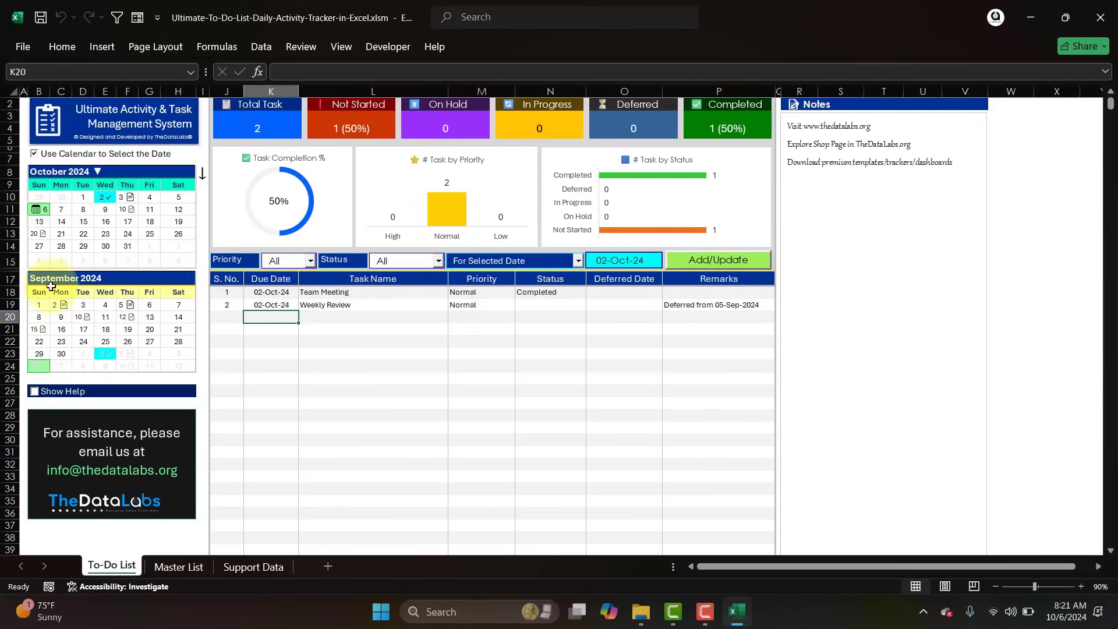
- Pick 10 October 2024 in the calendar and confirm loading that date's tasks
click(127, 211)
click(544, 360)
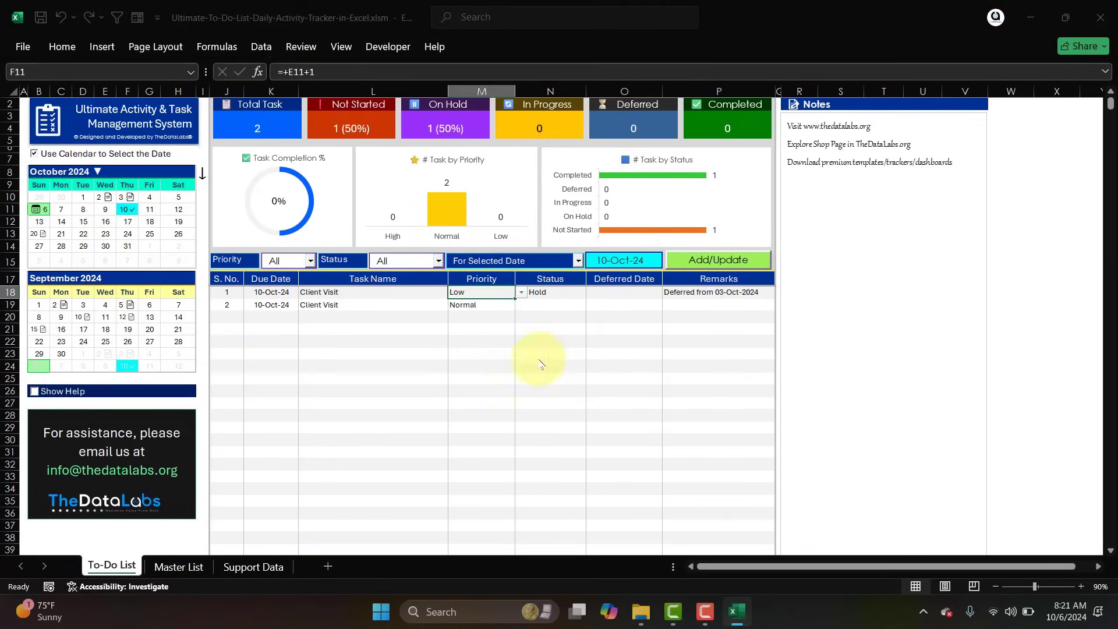
click(682, 382)
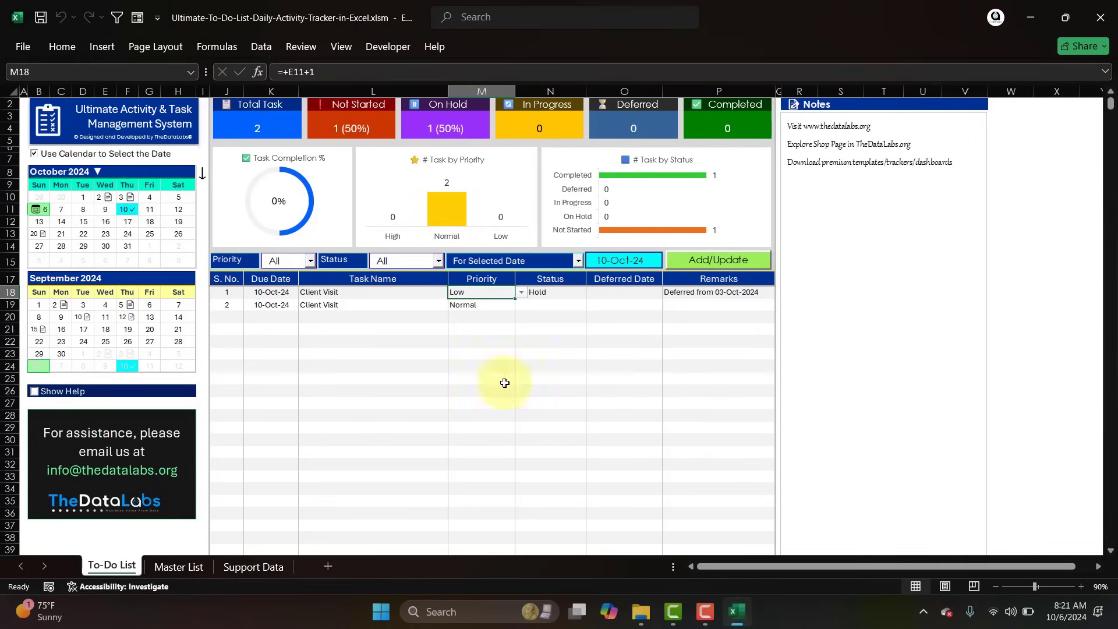
- Enter a Dashboard Development task due 10-Oct-24 with High priority in the first blank row below the Client Visit tasks
click(265, 315)
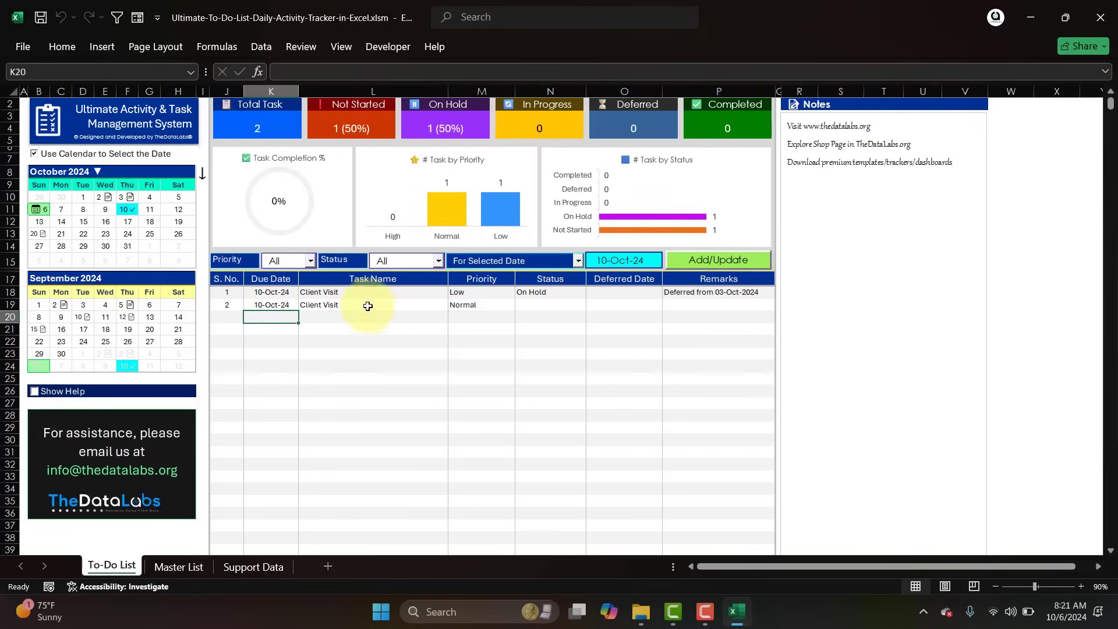
text(10-Oct-24)
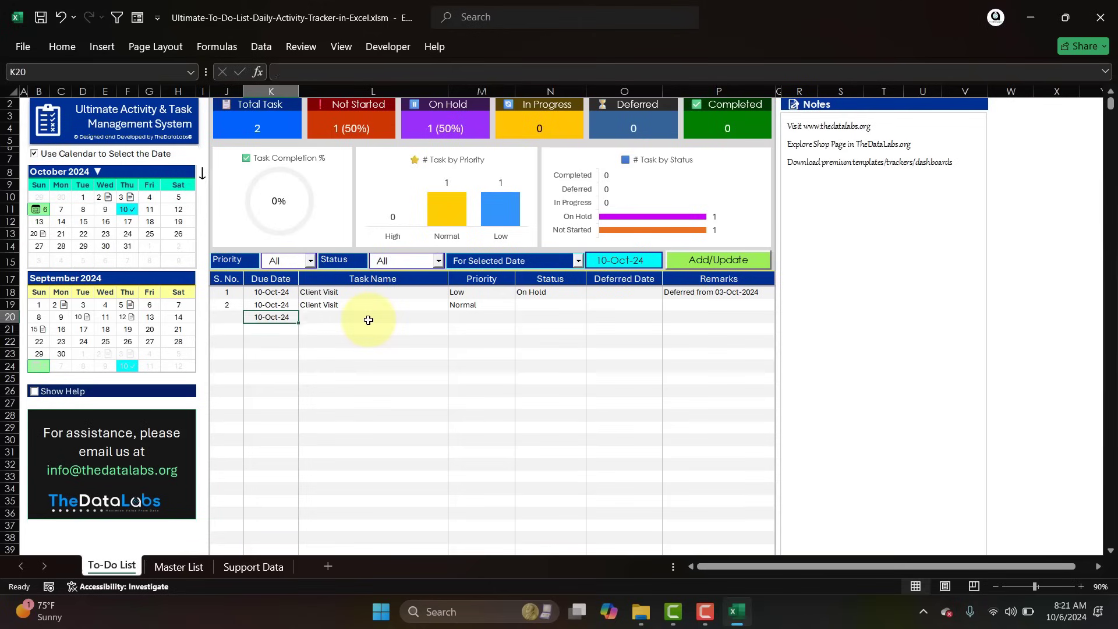
click(368, 321)
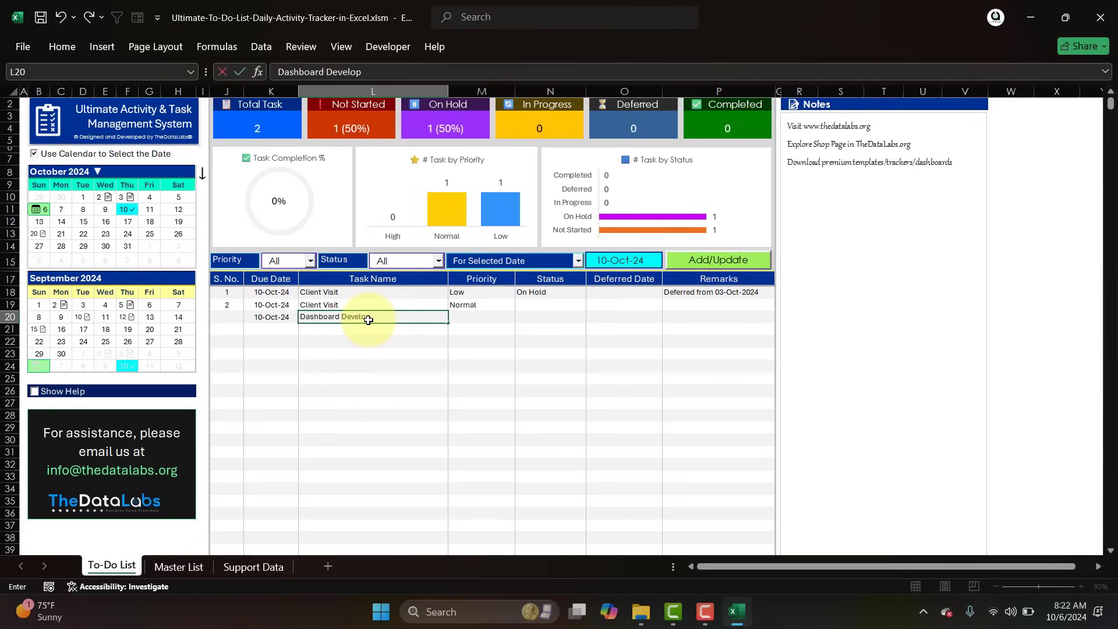
text(Dashboard Development)
key(Return)
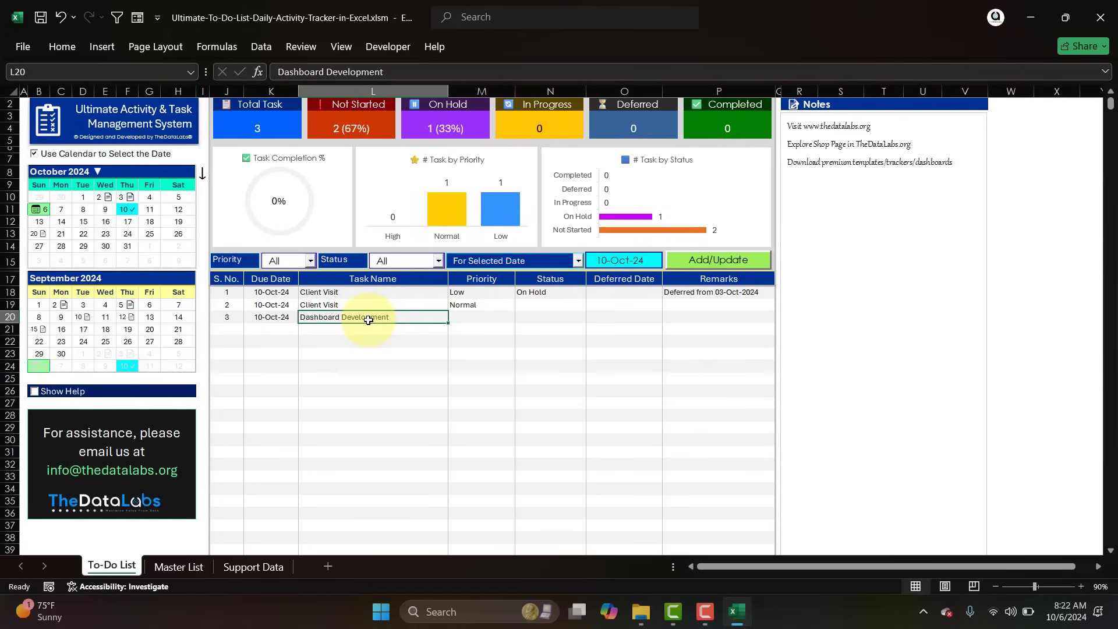
click(480, 318)
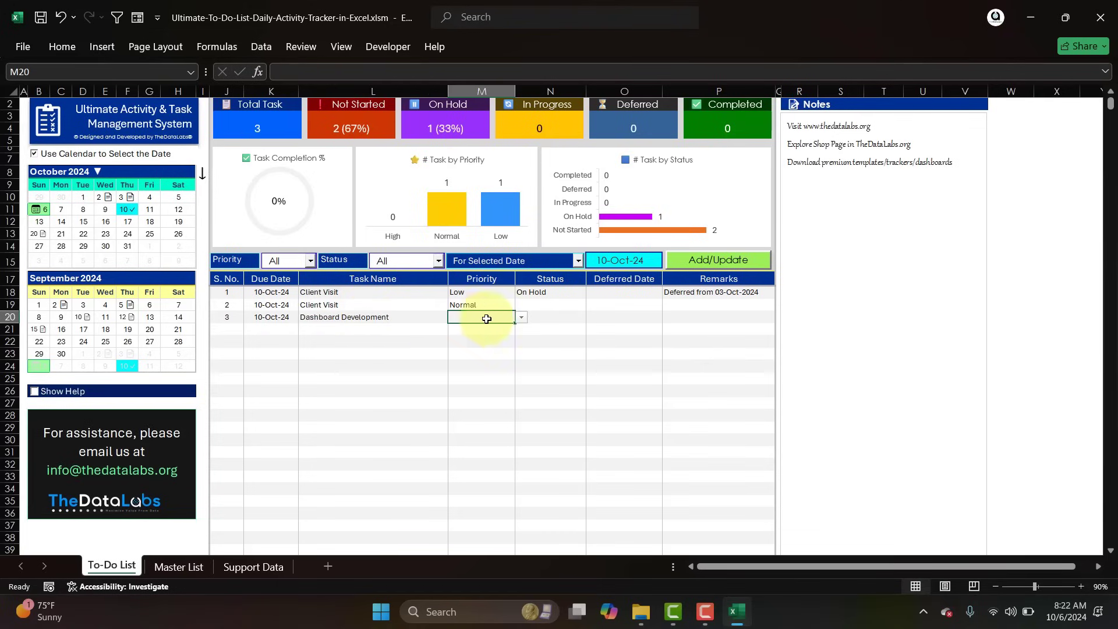
click(521, 318)
click(487, 329)
- Run Add/Update to save the Dashboard Development task, and confirm the refresh
click(728, 259)
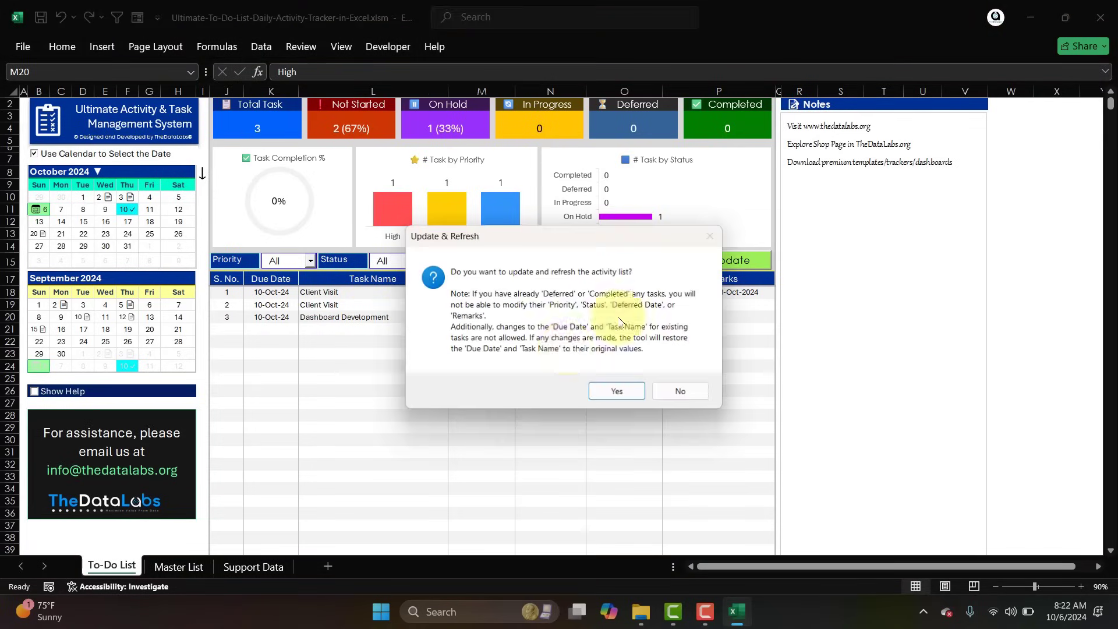
click(605, 390)
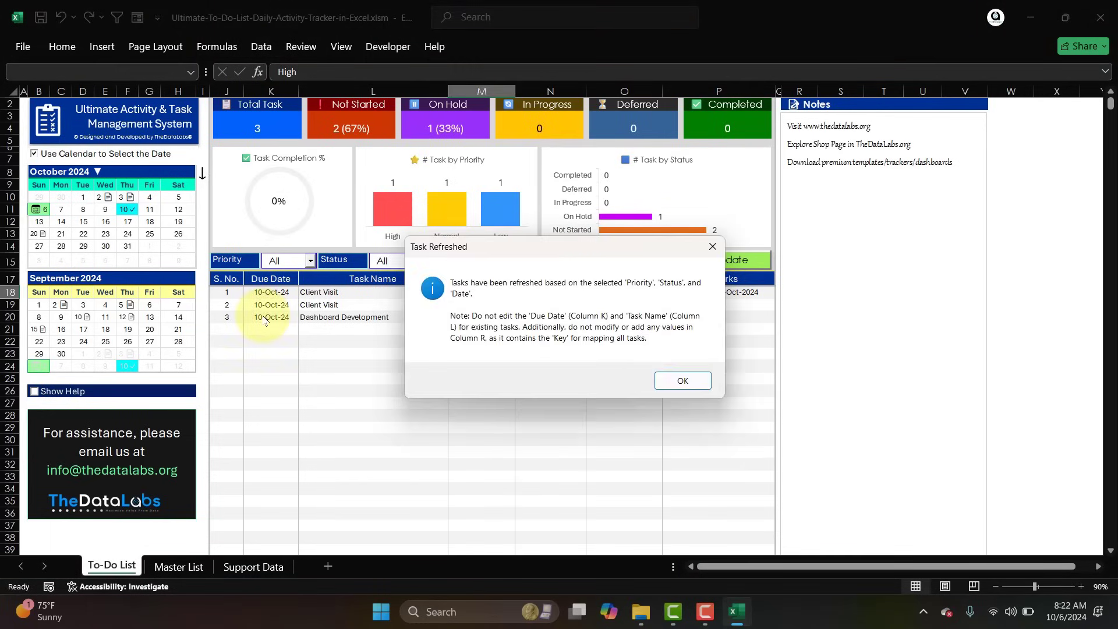
key(Return)
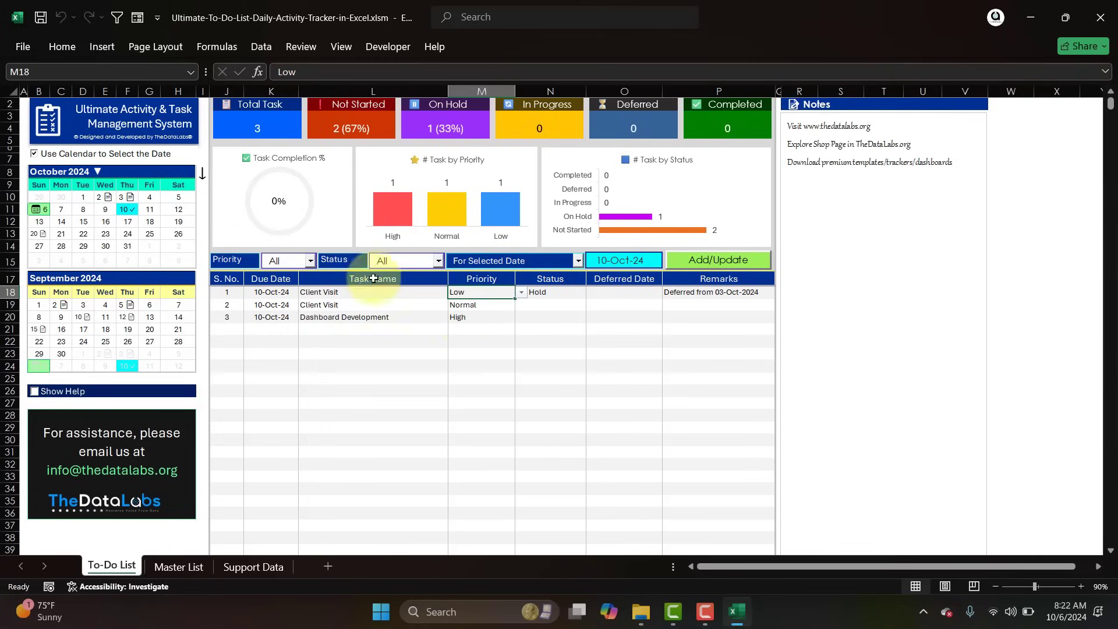
- Filter the 10-Oct-24 tasks to High priority and confirm the refresh
click(311, 261)
click(278, 287)
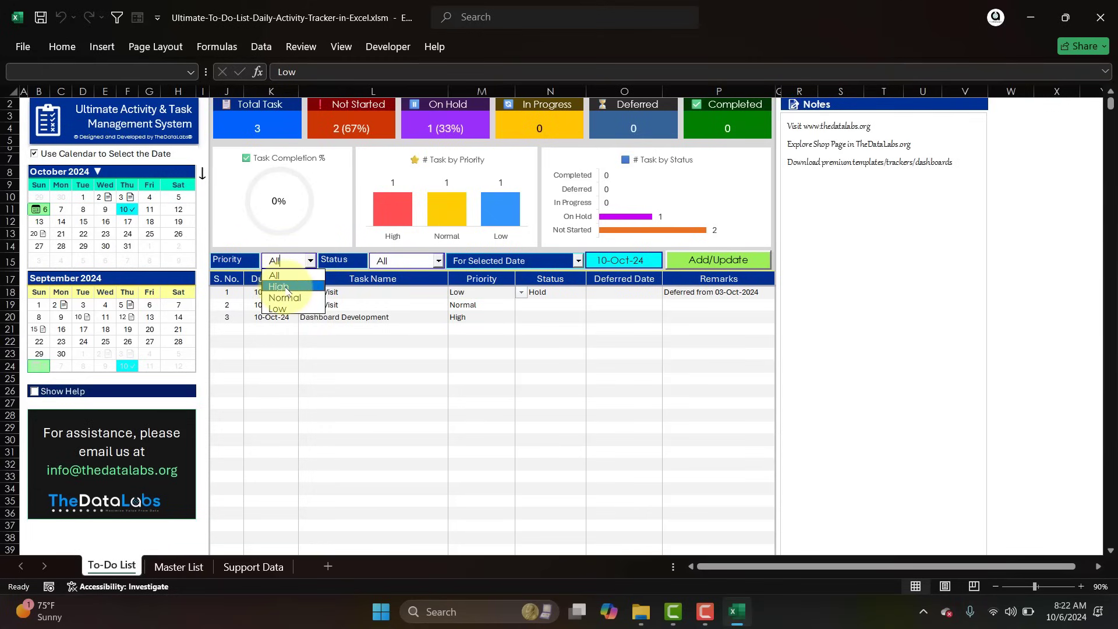
click(585, 357)
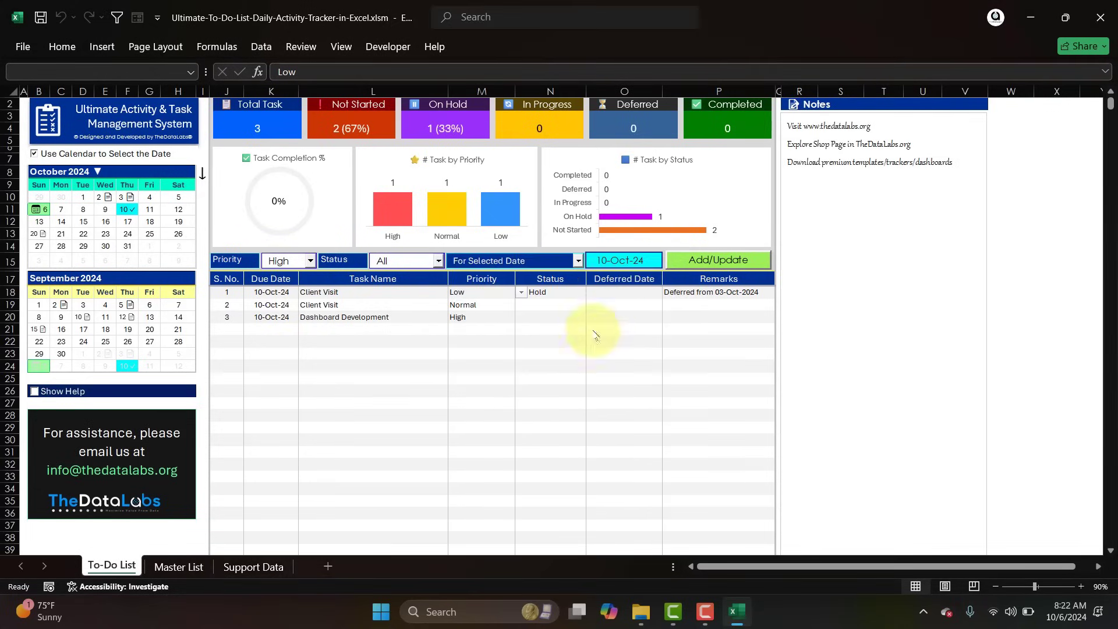
click(682, 380)
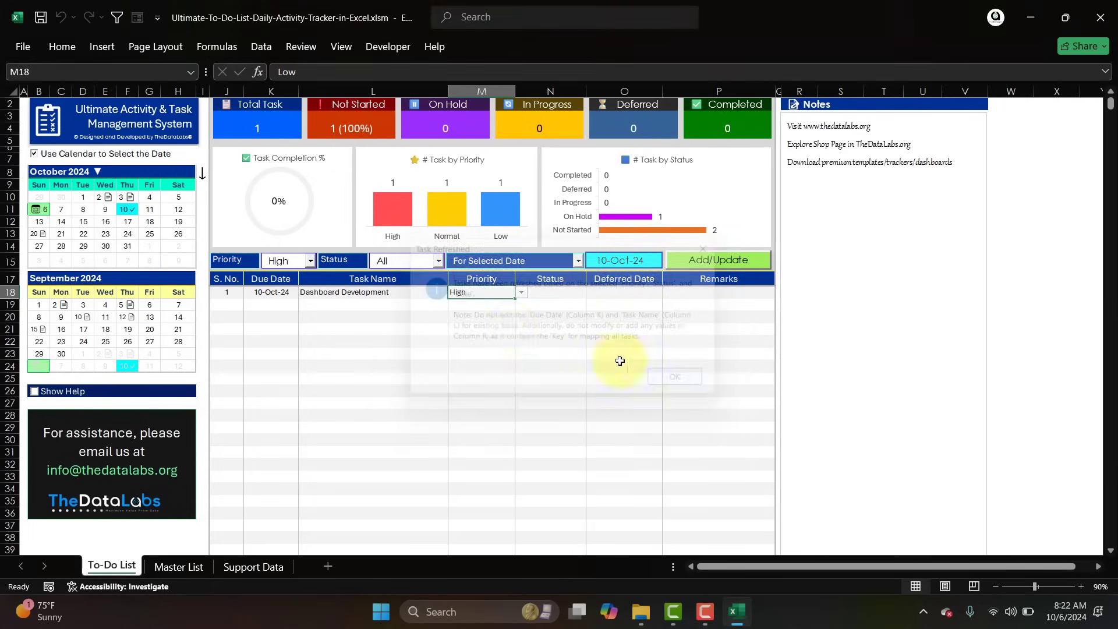
- Reset the priority filter to All for the 10-Oct-24 tasks and confirm the refresh
click(310, 261)
click(276, 276)
click(586, 355)
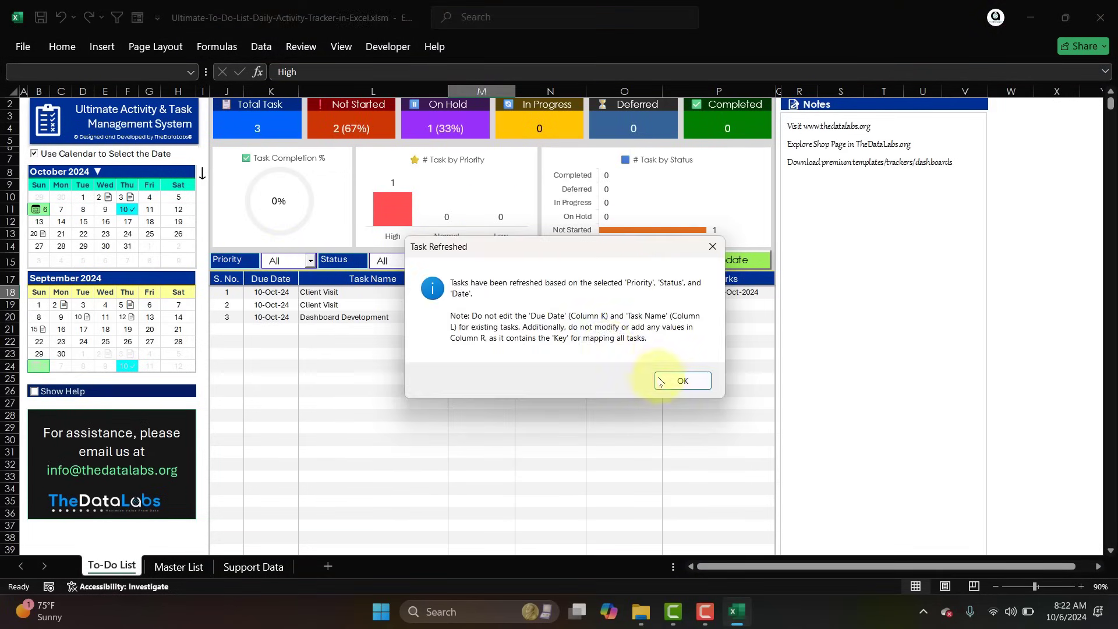
click(656, 378)
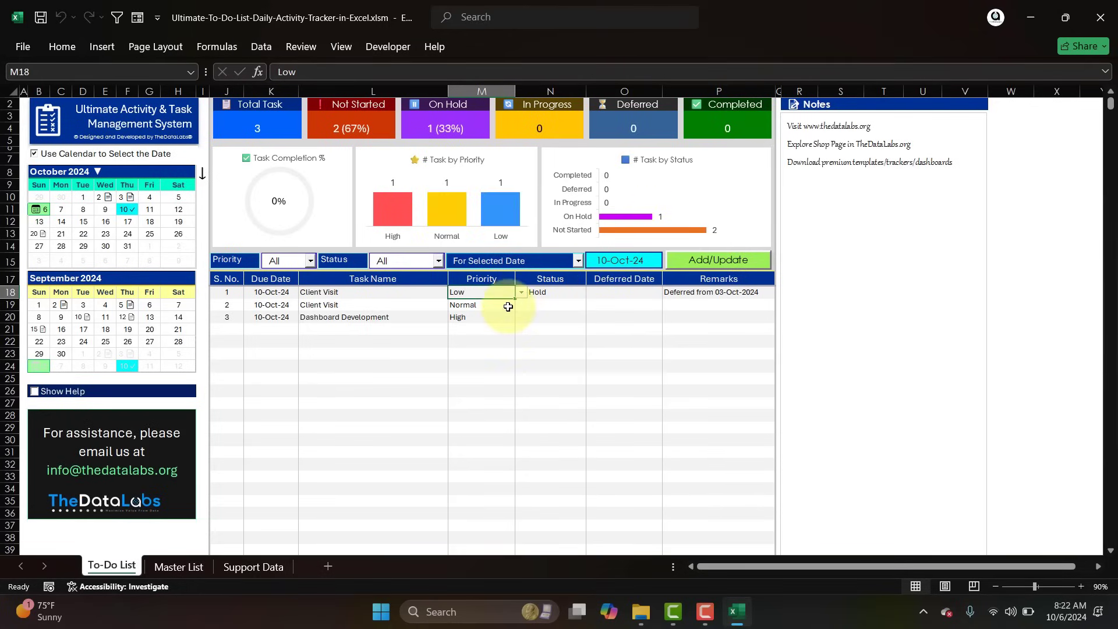
- Mark the Low-priority Client Visit task as Completed and save it with Add/Update, confirming the update and refresh
click(547, 295)
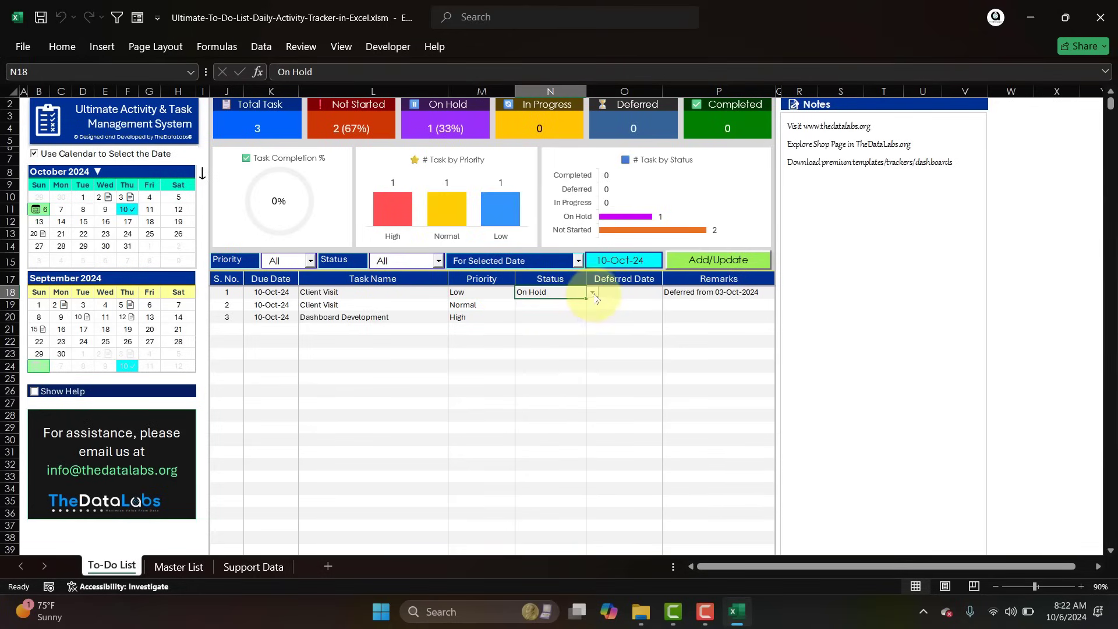
click(593, 293)
click(552, 338)
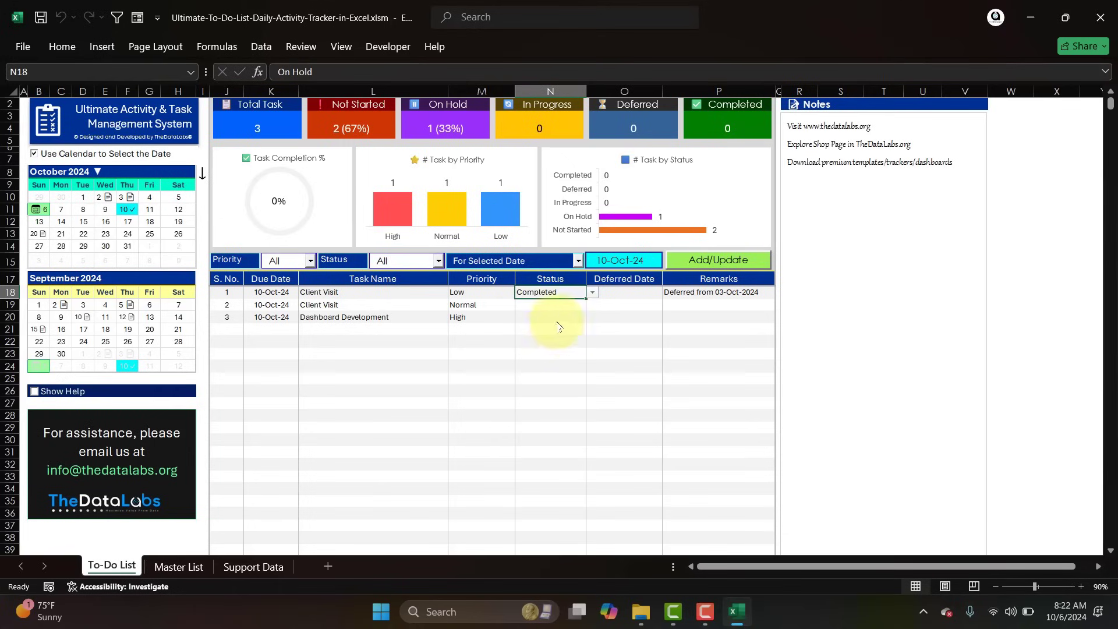
key(Return)
click(716, 260)
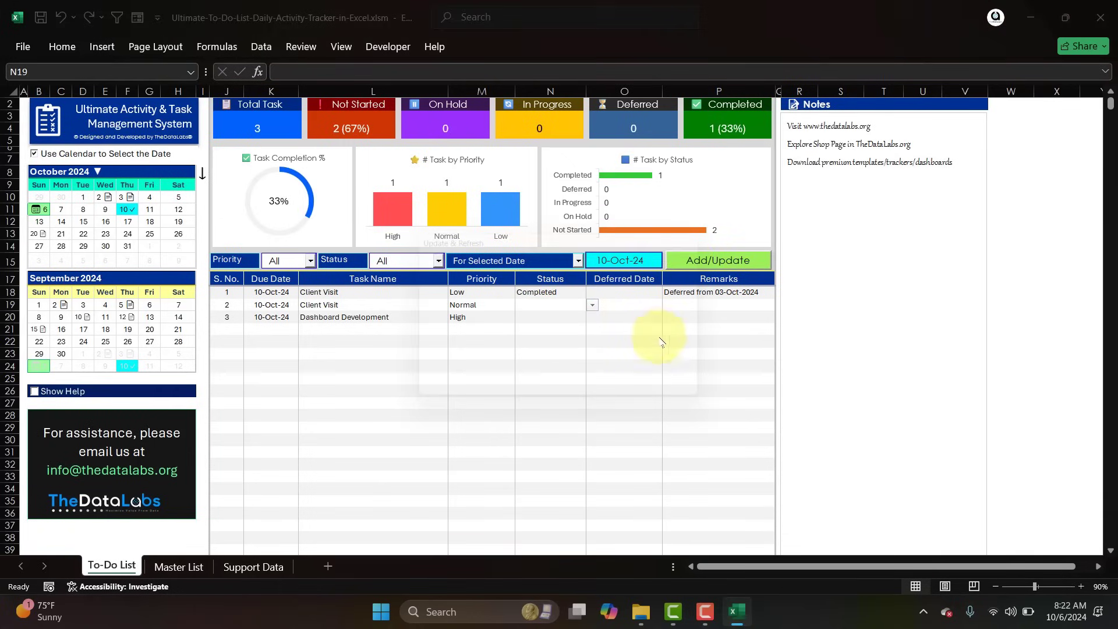
click(617, 390)
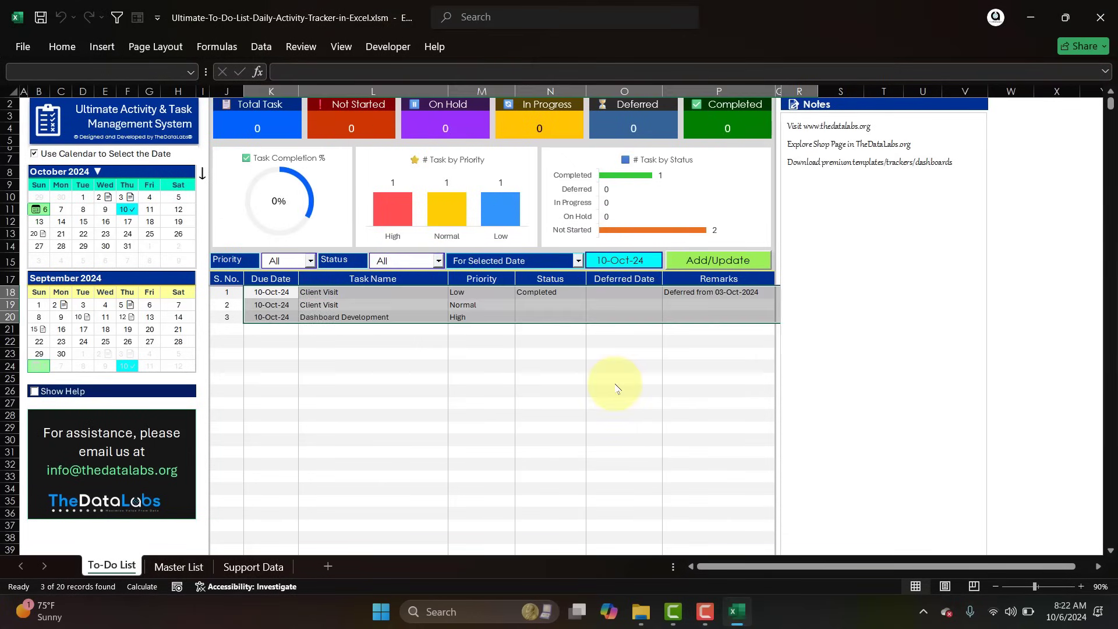
click(678, 380)
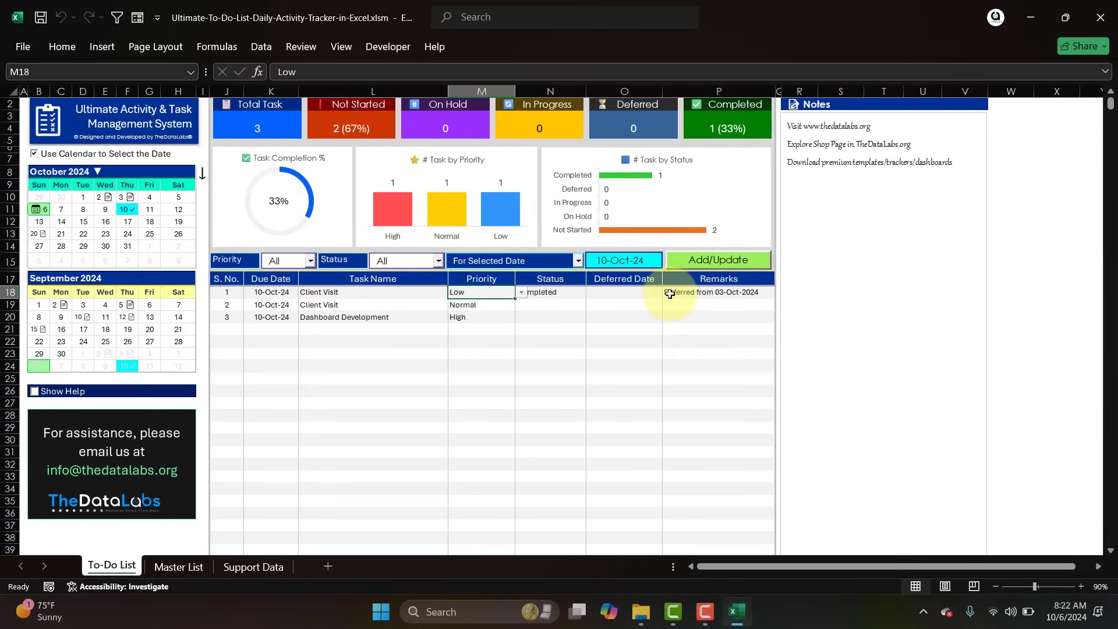
- Filter the 10-Oct-24 tasks to Completed status and confirm the refresh
click(438, 263)
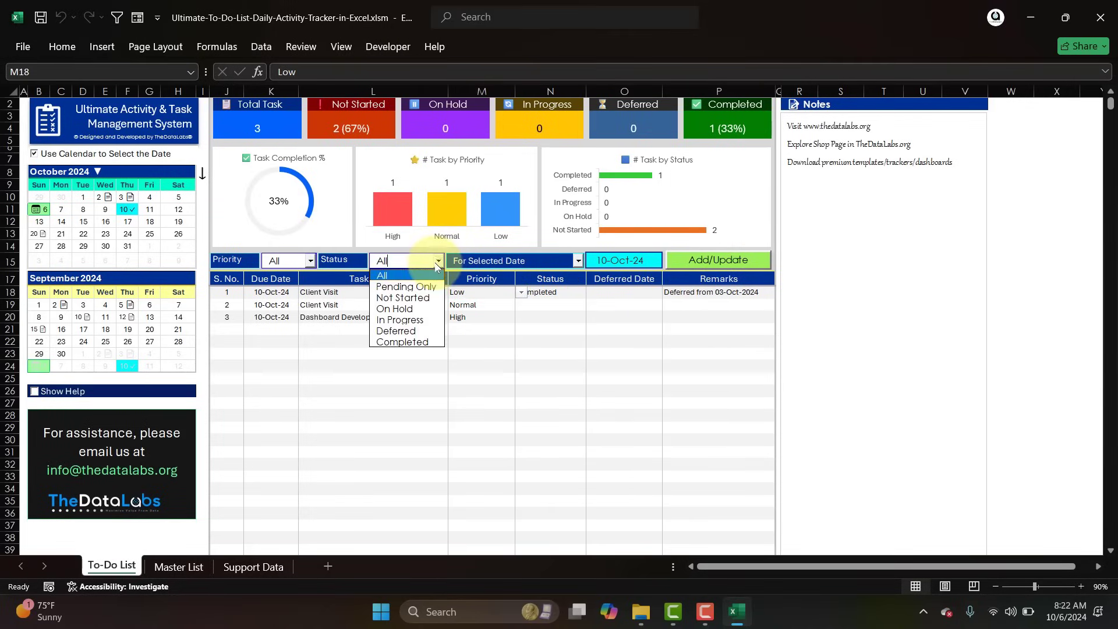
click(414, 342)
click(564, 357)
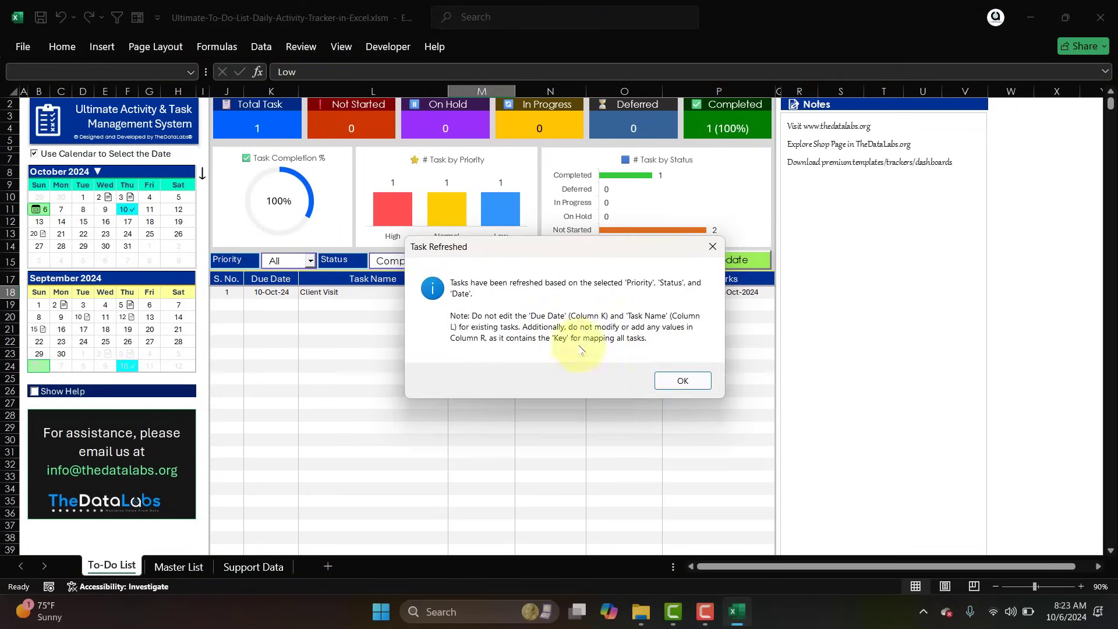
click(676, 381)
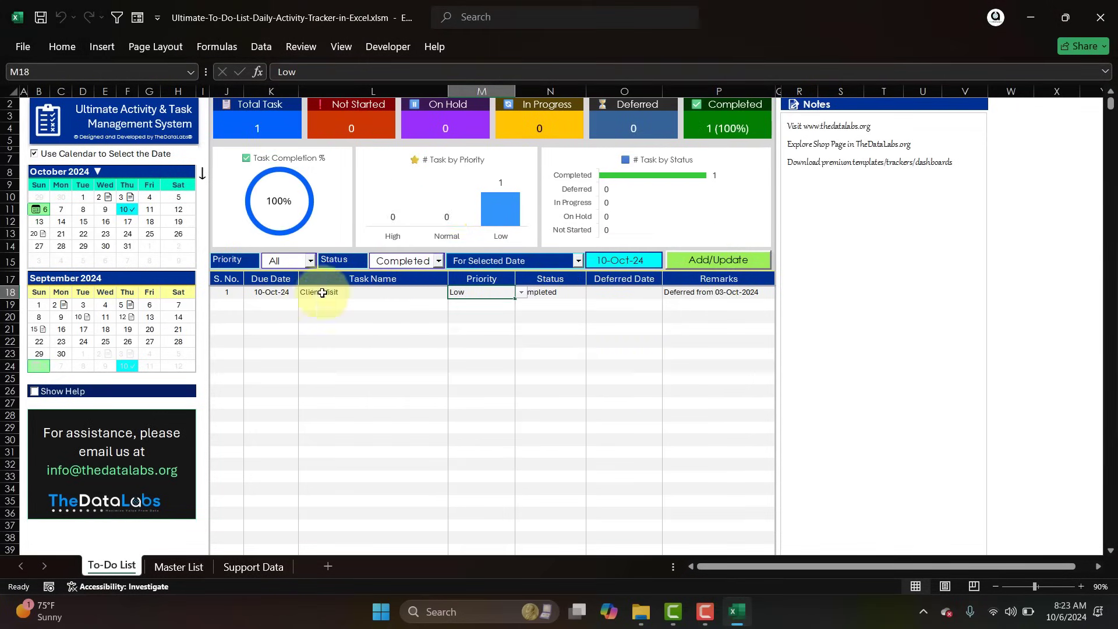
- Filter the 10-Oct-24 tasks to Pending Only status and confirm the refresh
click(439, 262)
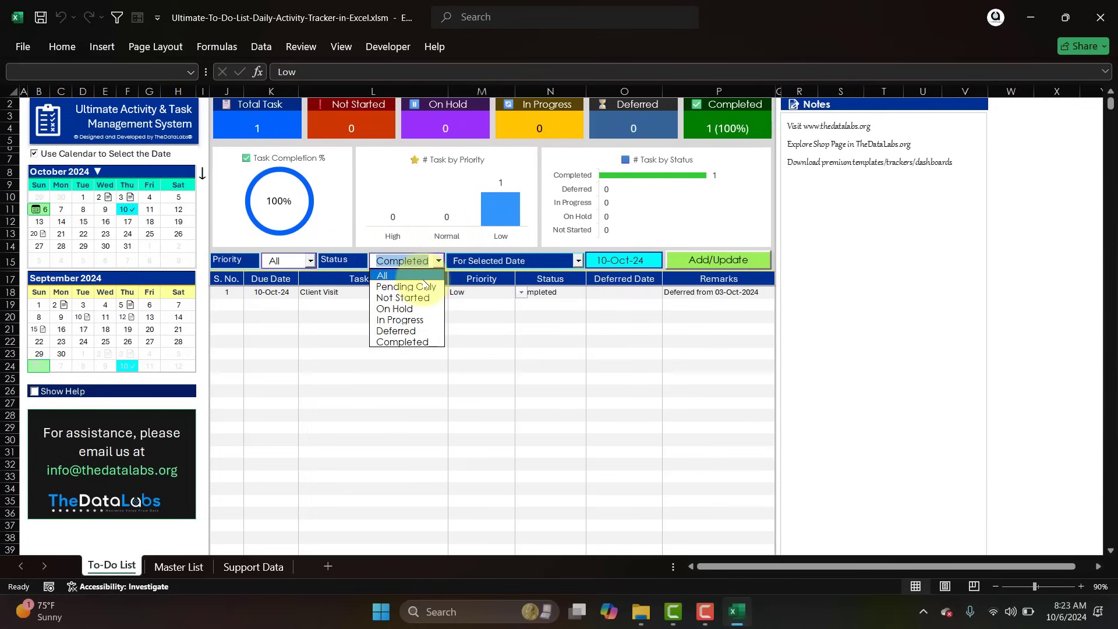
click(422, 286)
click(564, 357)
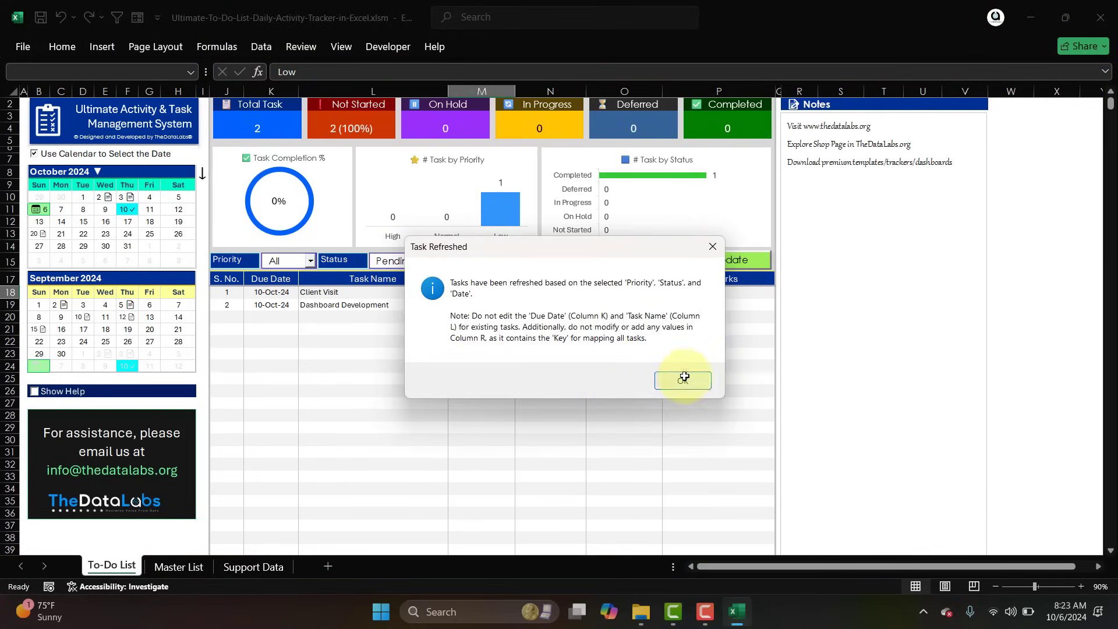
click(675, 379)
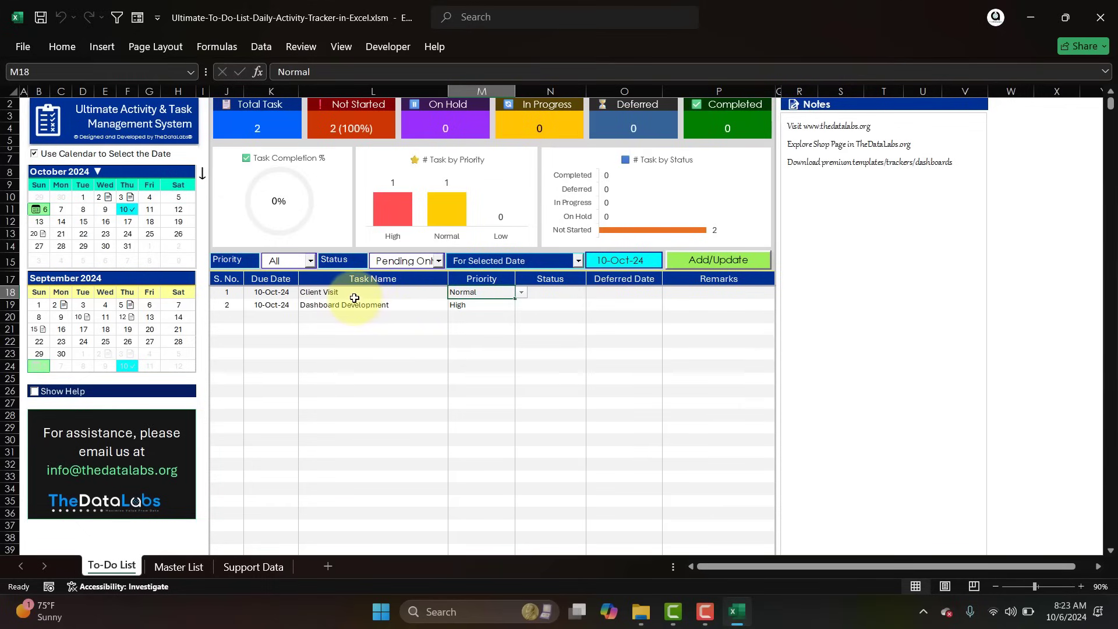
- Set the Normal-priority Client Visit task's status to Deferred with a deferred date of 20-Oct-24
click(521, 294)
click(582, 293)
click(571, 293)
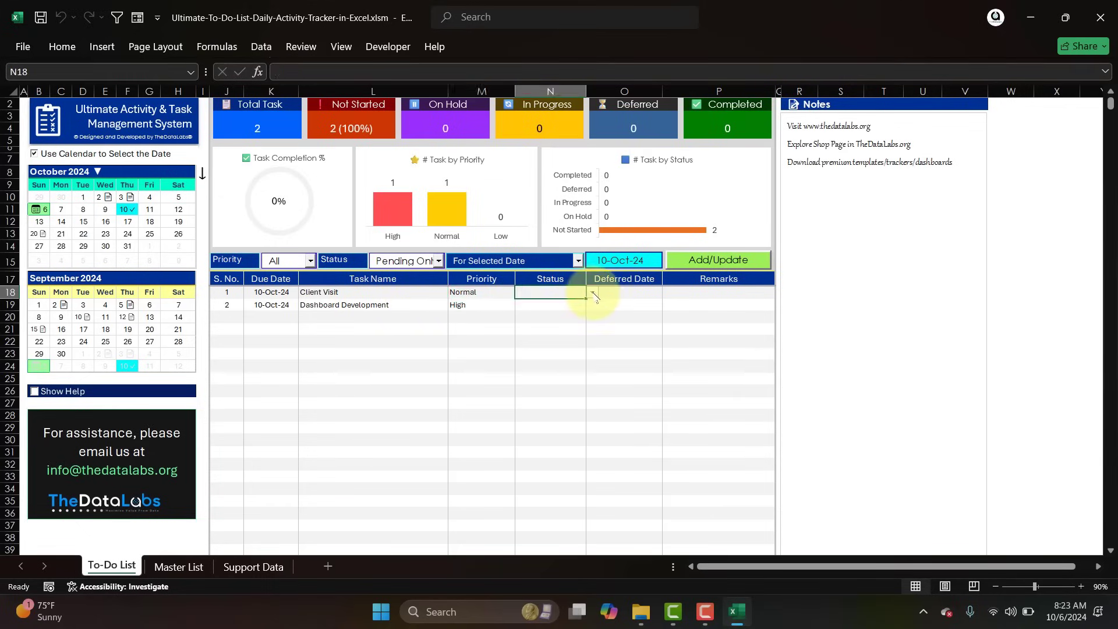
click(593, 293)
click(559, 328)
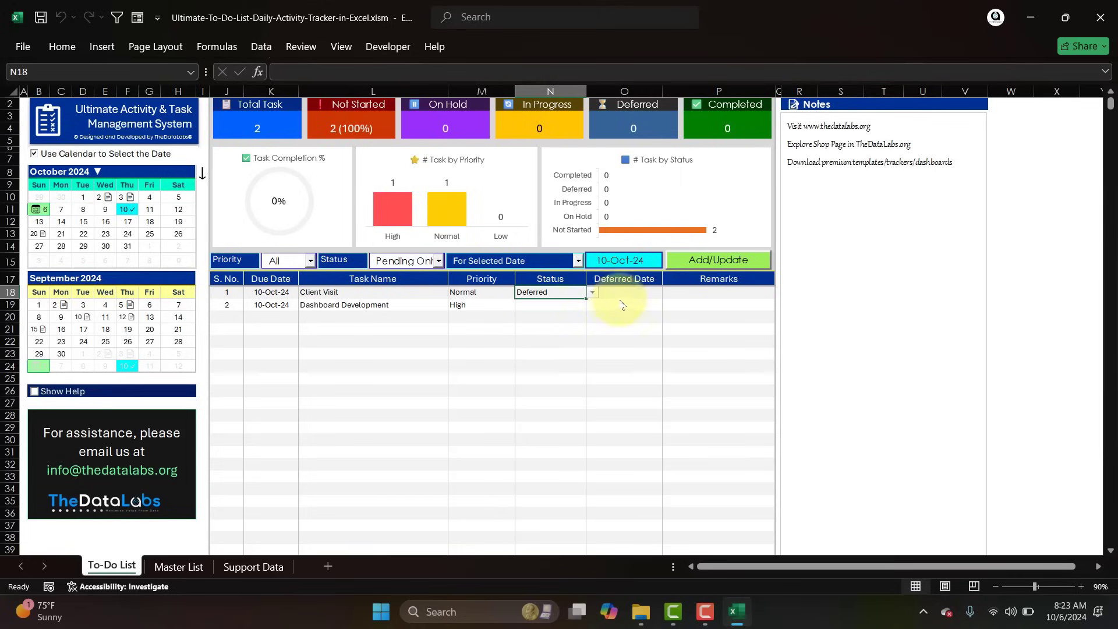
click(617, 293)
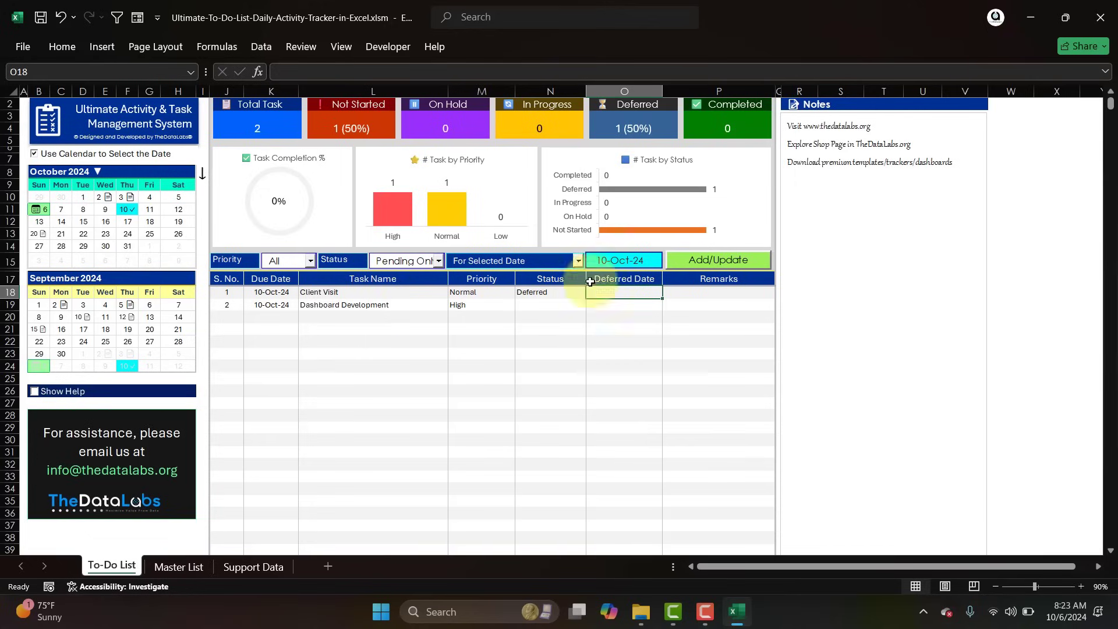
text(20-Oct-24)
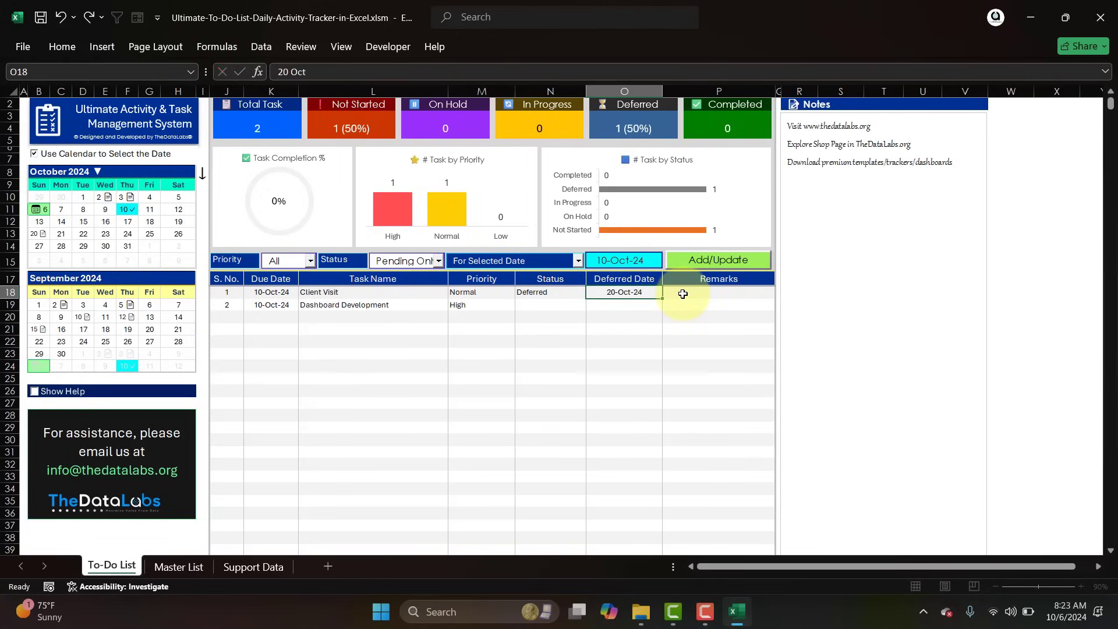
text(0 Oct)
key(Return)
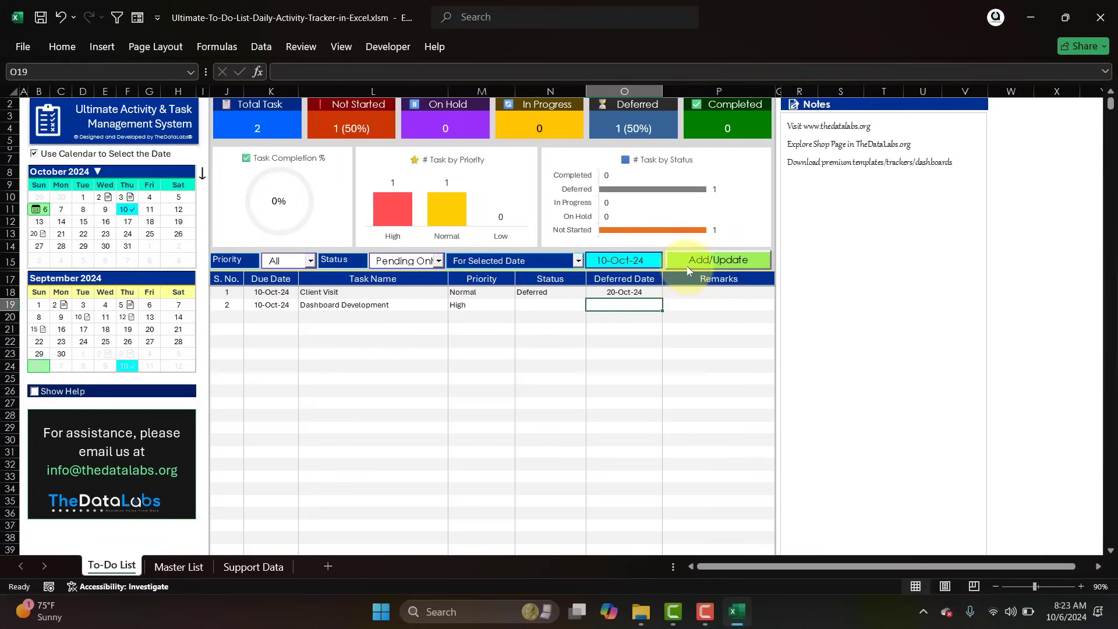
- Run Add/Update to save the deferred Client Visit task, and confirm the refresh
click(687, 270)
click(609, 390)
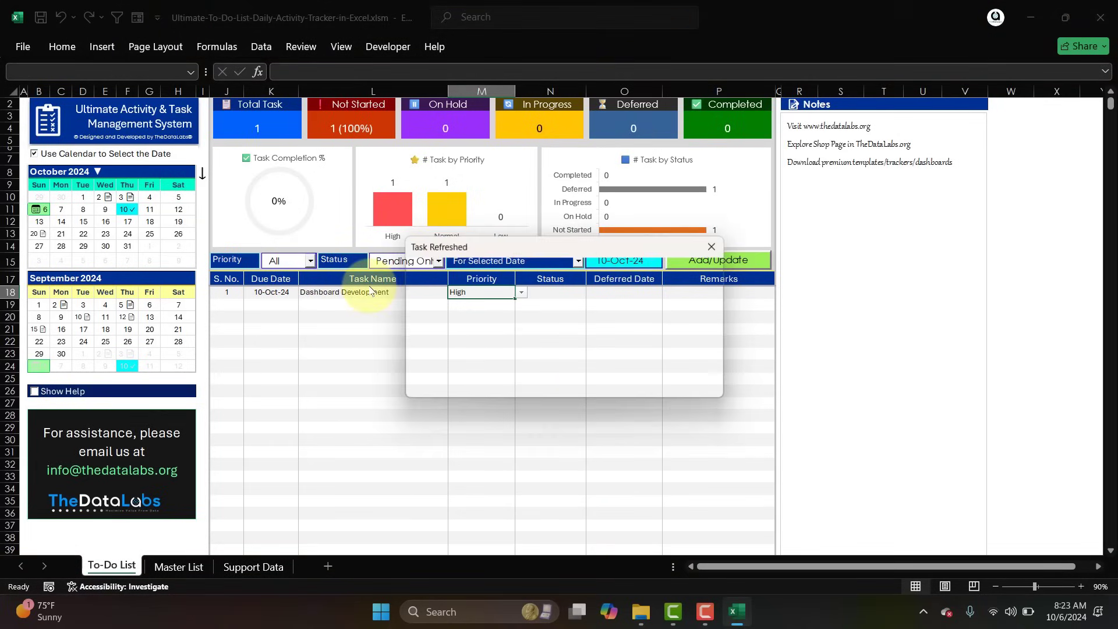
click(666, 380)
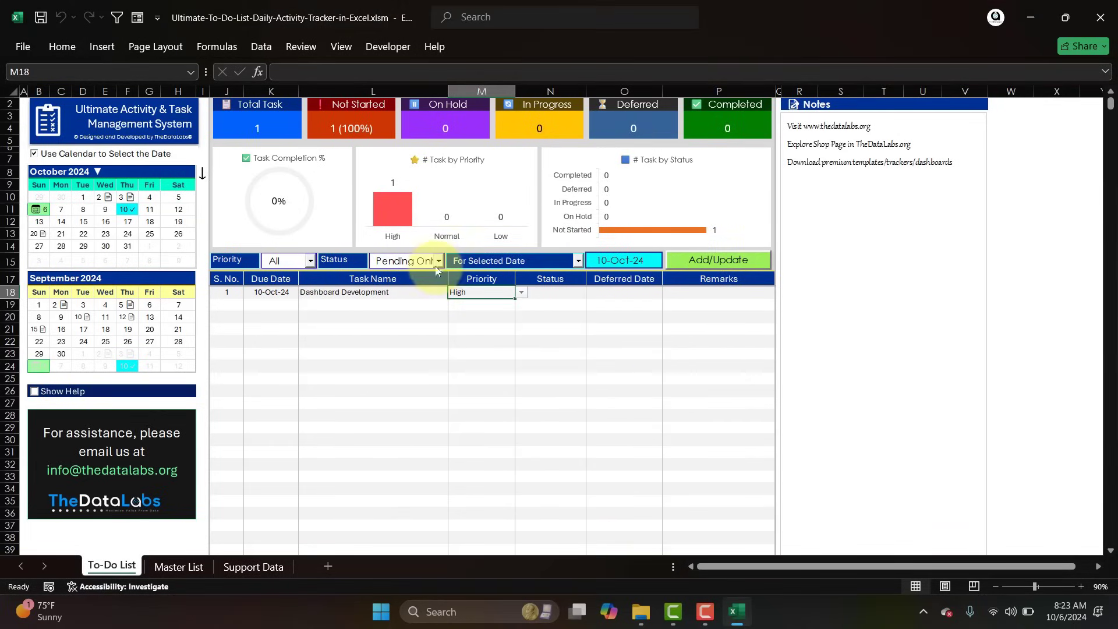
- Reset the status filter to All for the 10-Oct-24 tasks and confirm the refresh
click(438, 261)
click(408, 274)
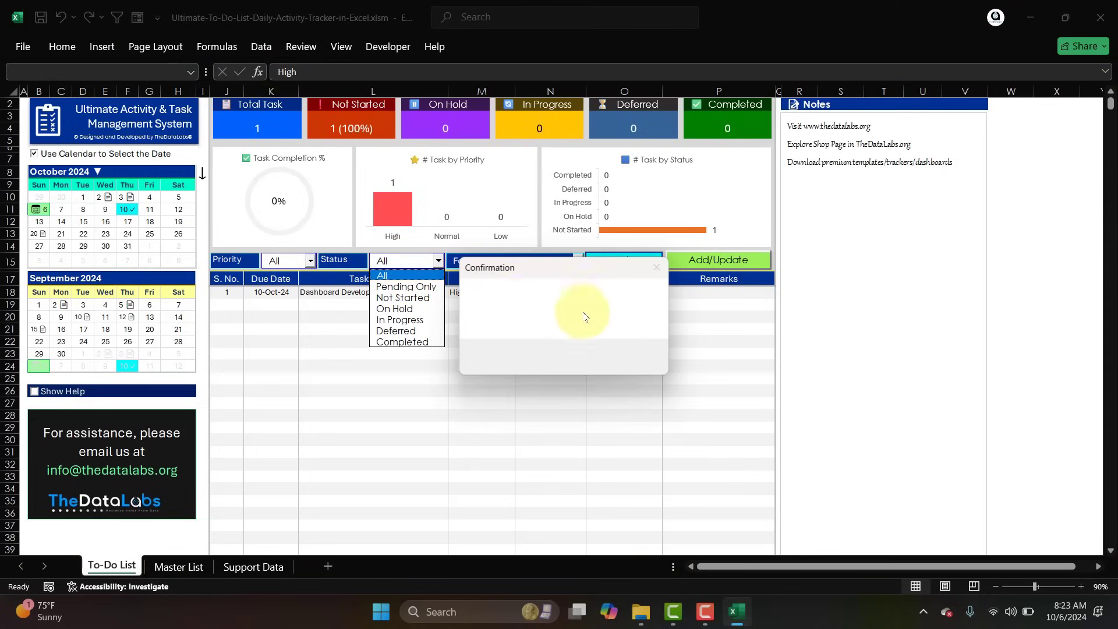
click(582, 364)
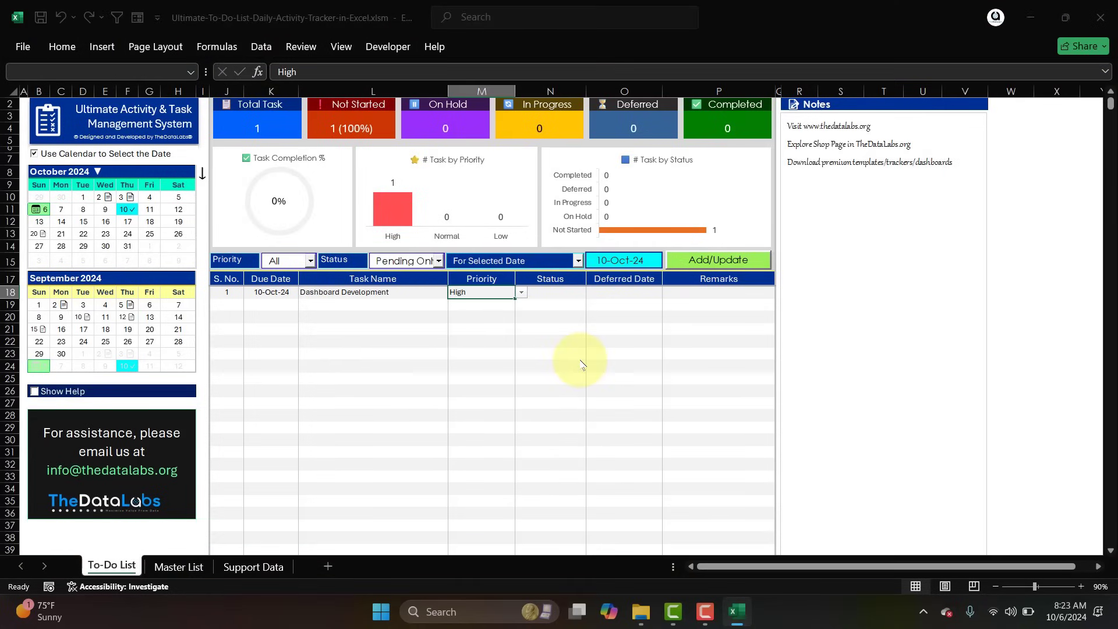
click(669, 379)
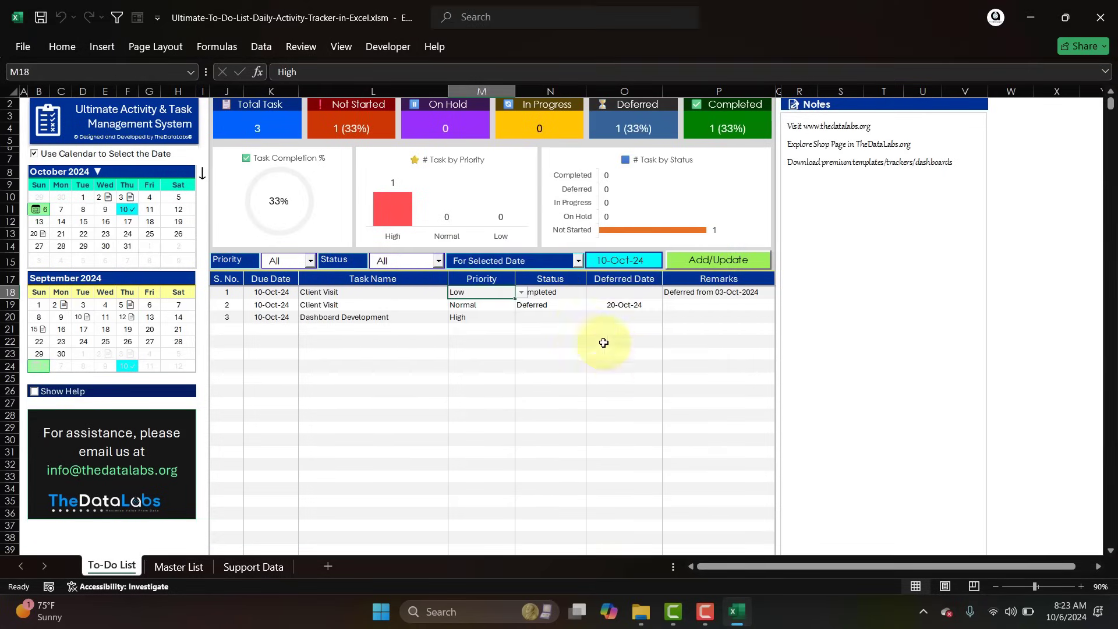
- Check the deferred Client Visit task's details in the to-do list and its new 20-Oct-24 entry in the Master List sheet
click(559, 312)
click(271, 305)
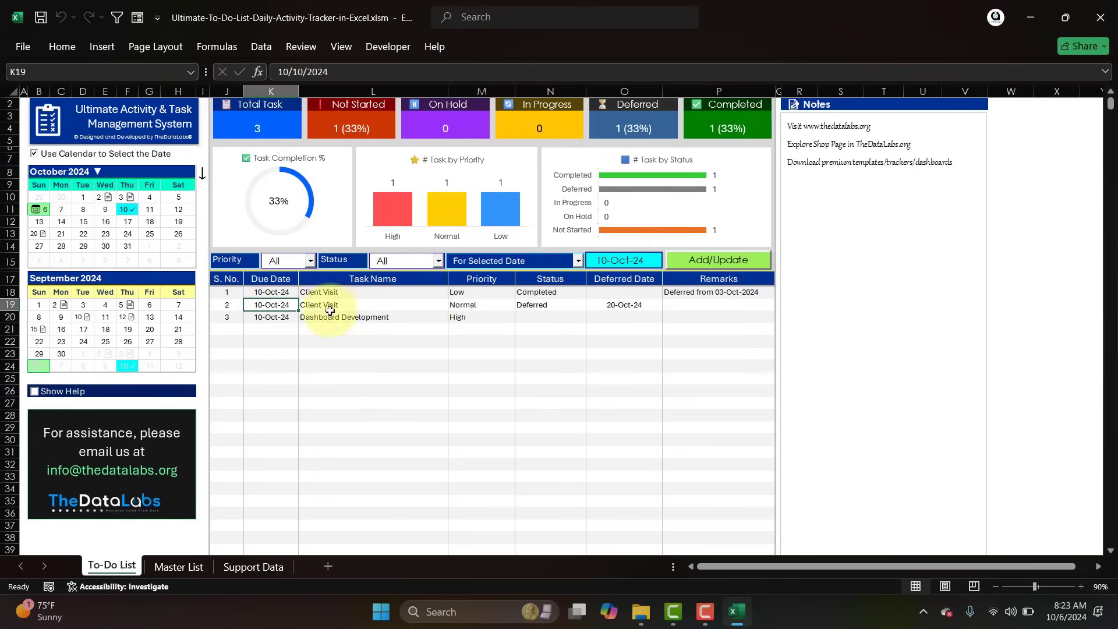
click(532, 311)
click(629, 304)
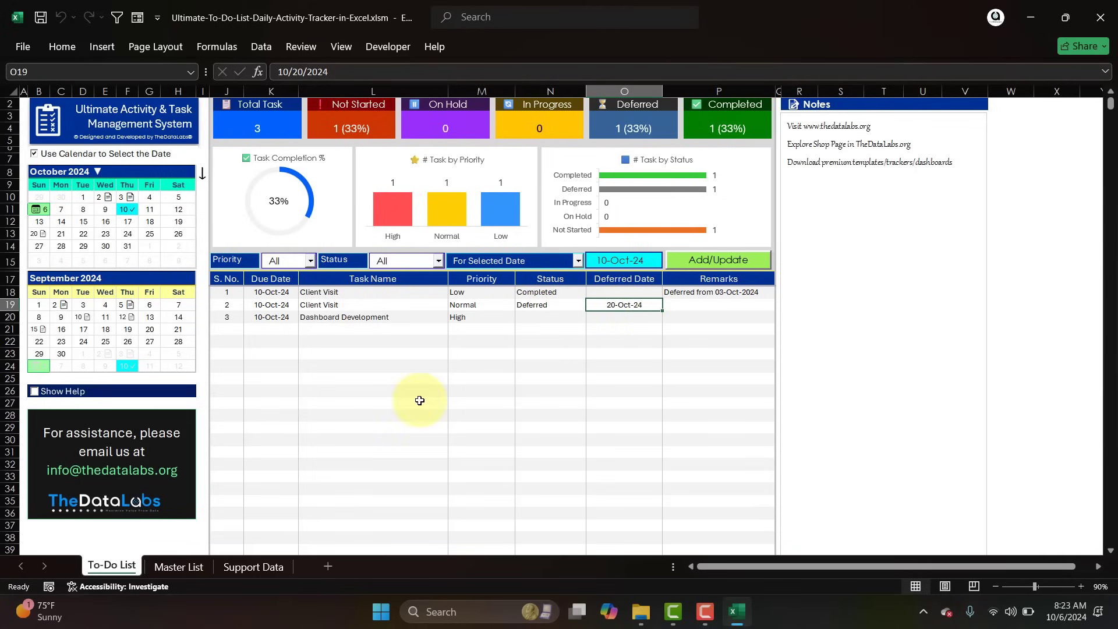
click(186, 566)
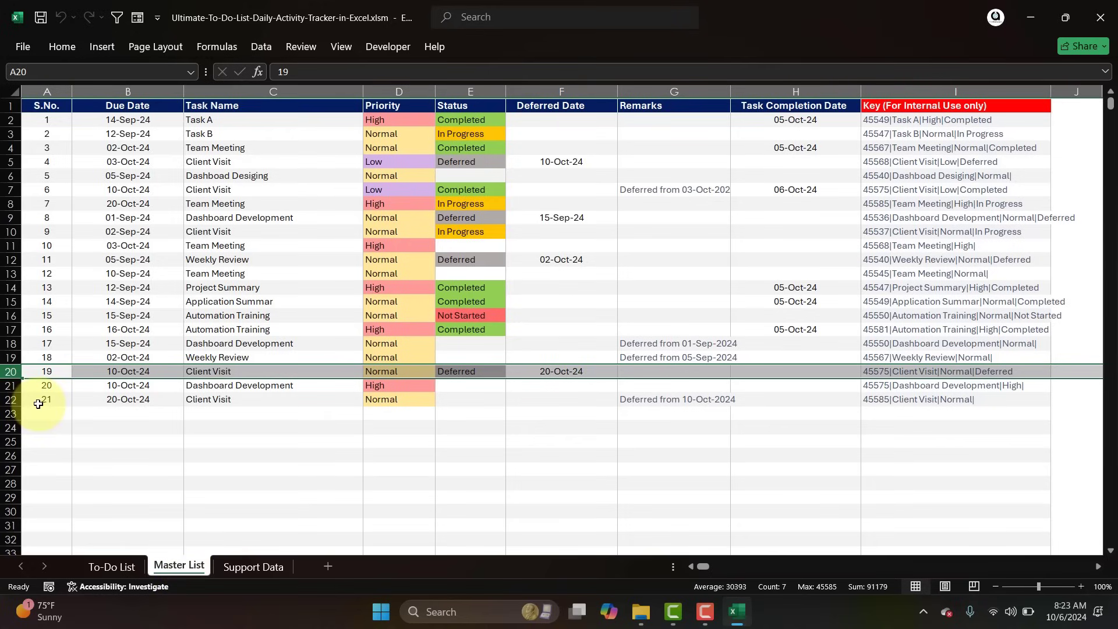
click(11, 399)
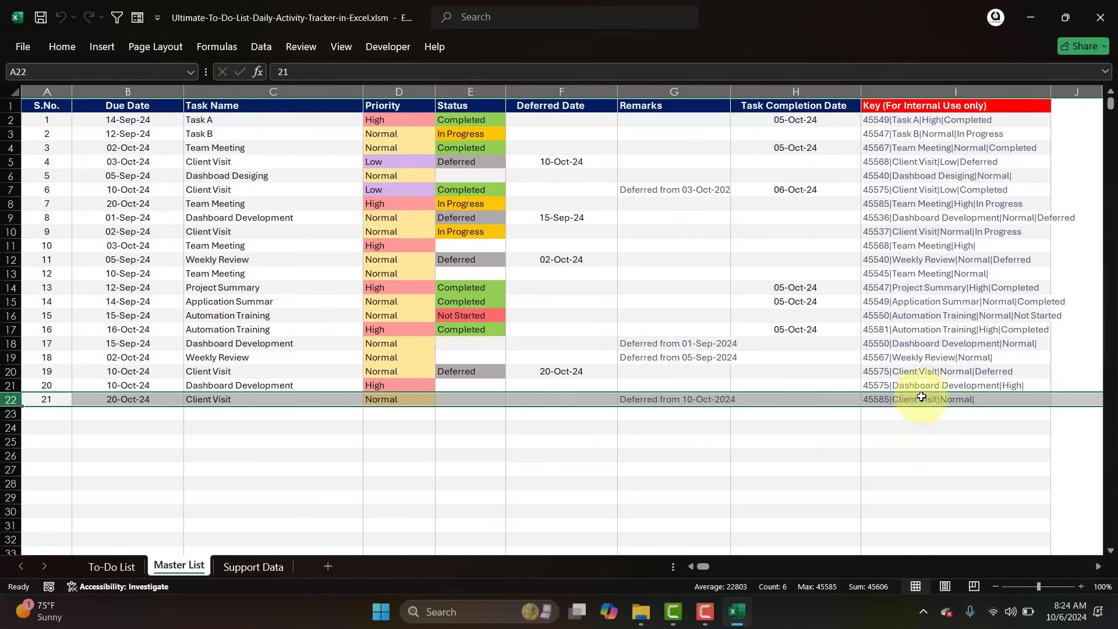
- Return to the To-Do List sheet and read the entry notes for the Due Date, Task Name and Deferred Date columns
click(122, 569)
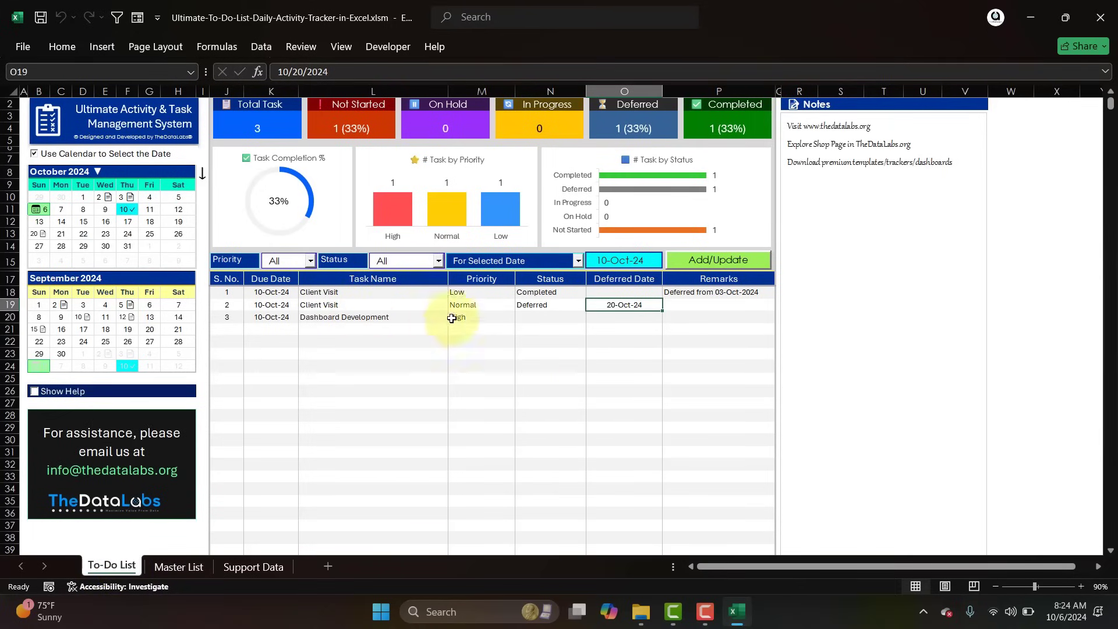
click(272, 279)
drag(281, 305, 291, 319)
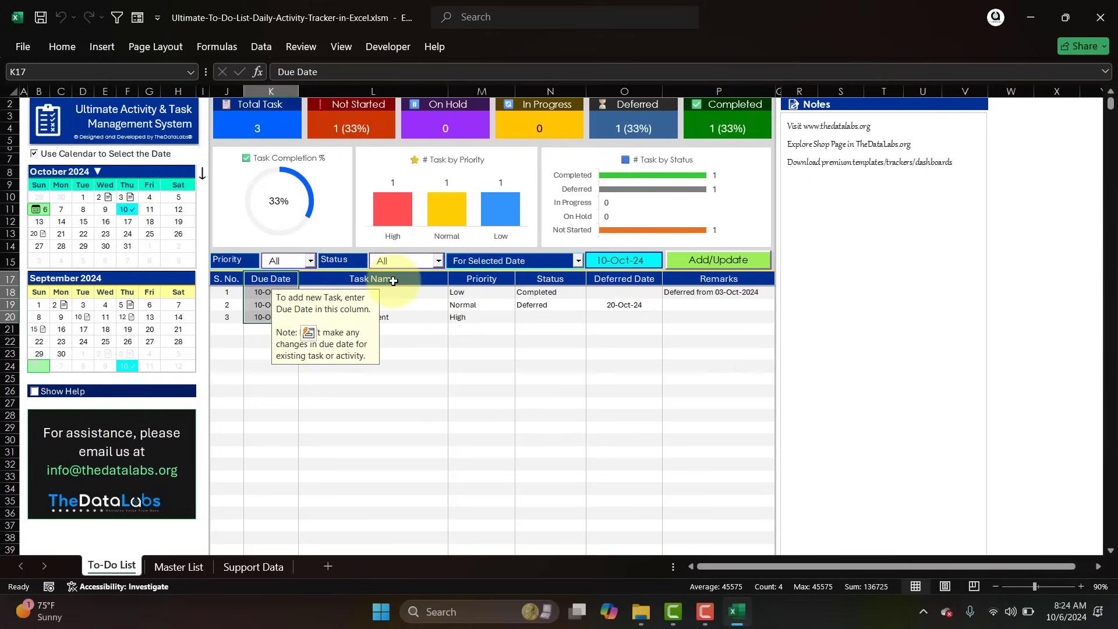
drag(361, 280, 401, 309)
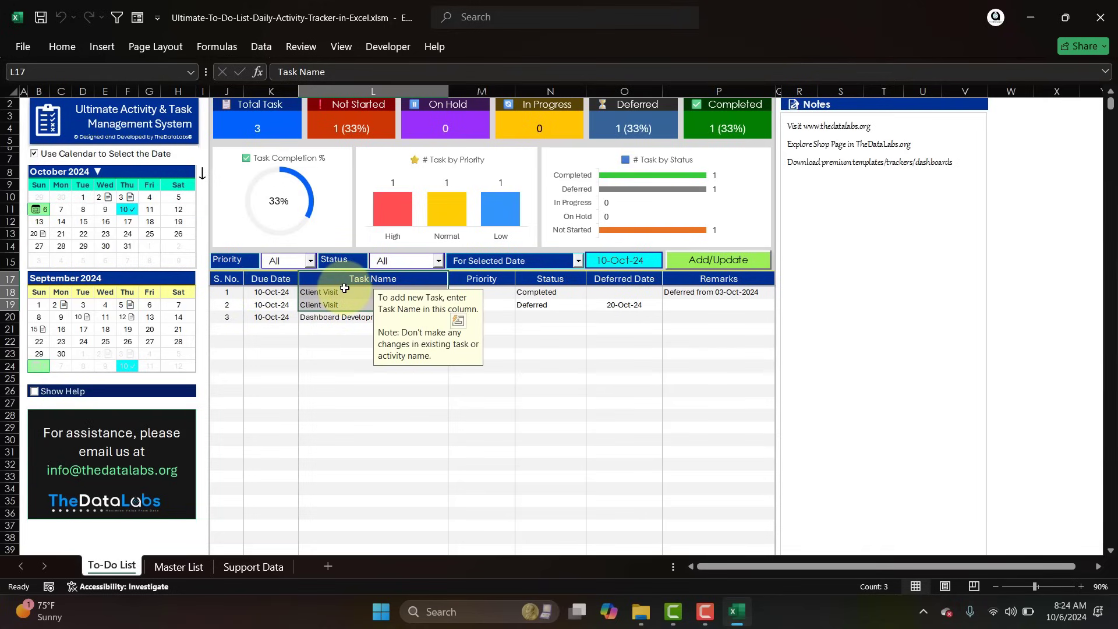
click(638, 280)
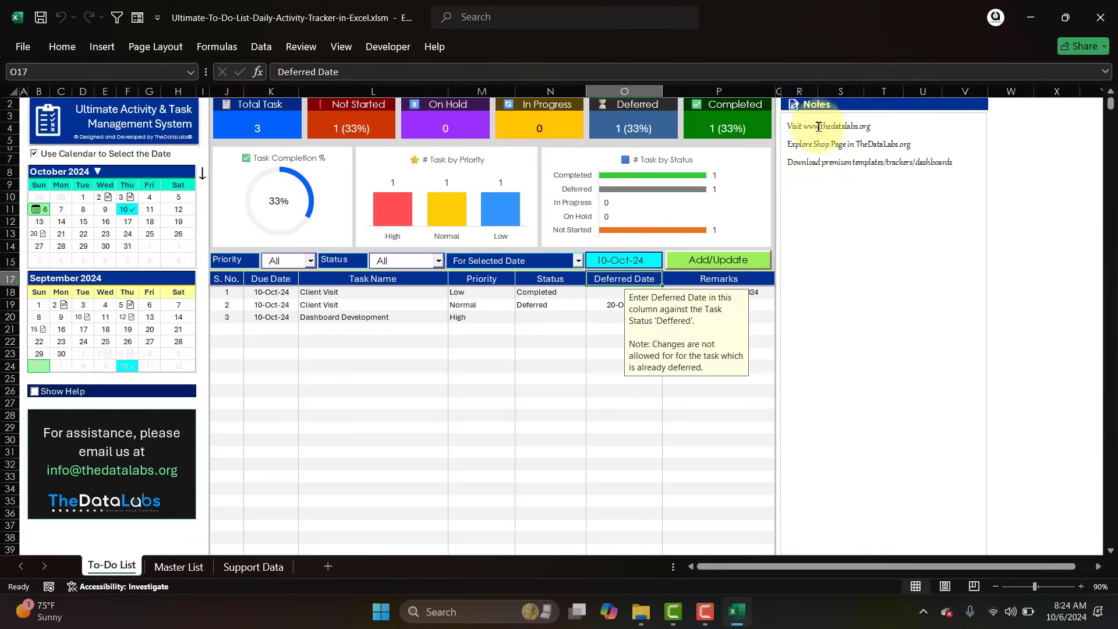
- Look at the Notes heading and the Master List's internal Key column, and go back to the completed Client Visit's status in the To-Do List
click(802, 92)
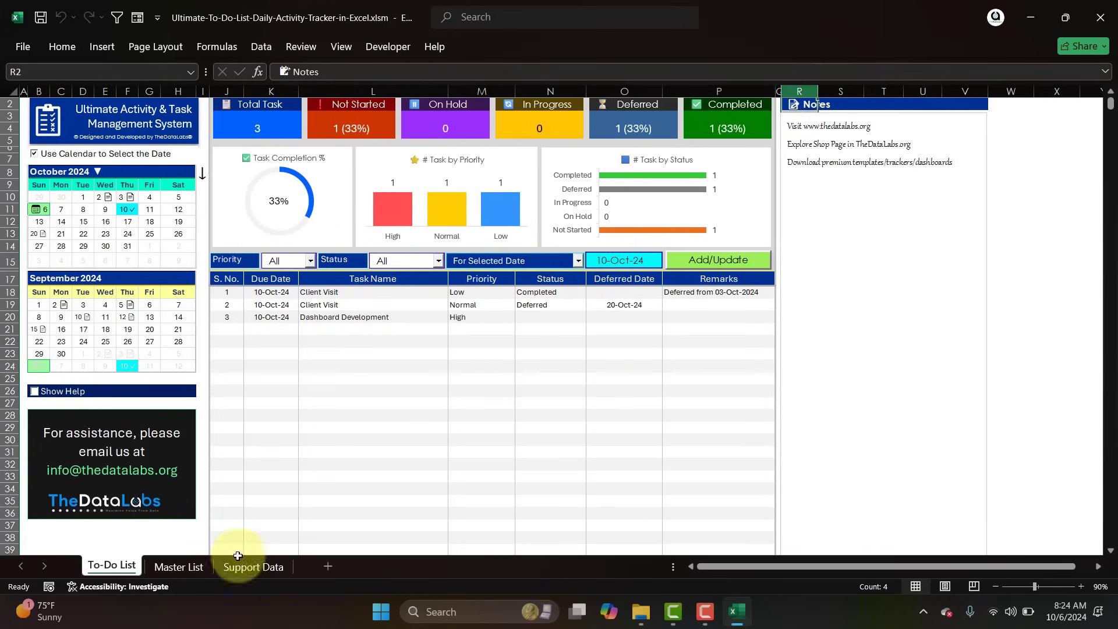
click(187, 567)
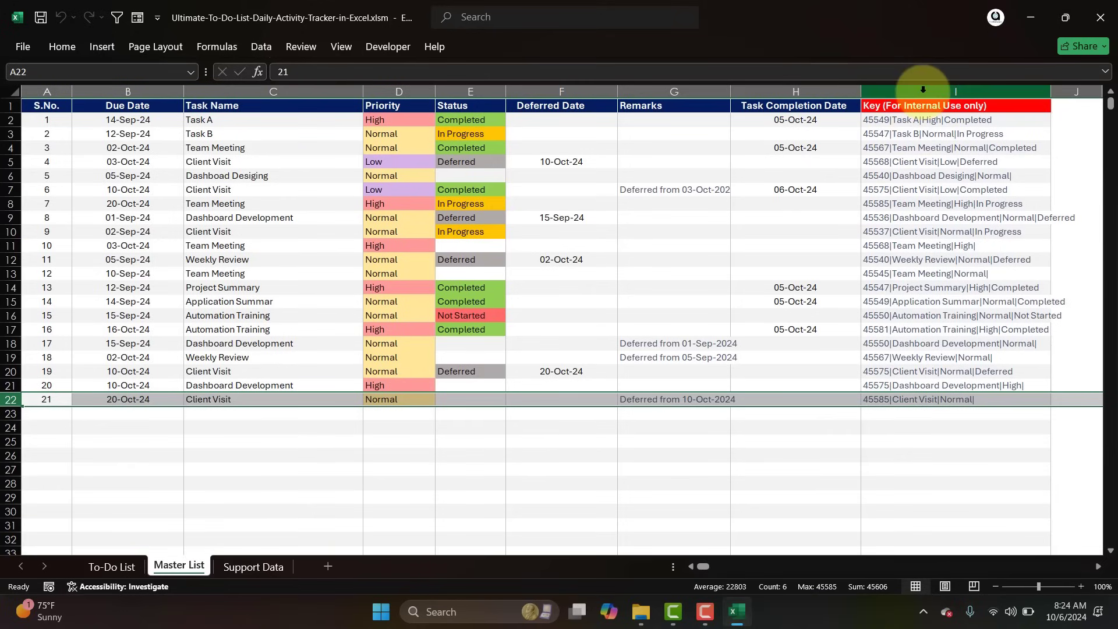
click(114, 568)
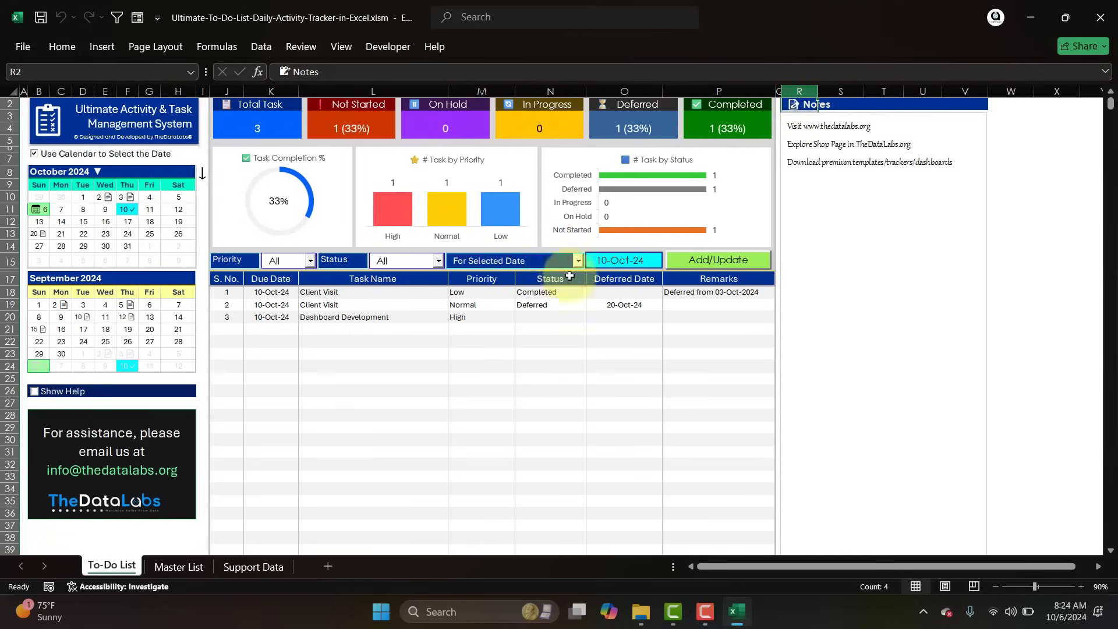
click(543, 290)
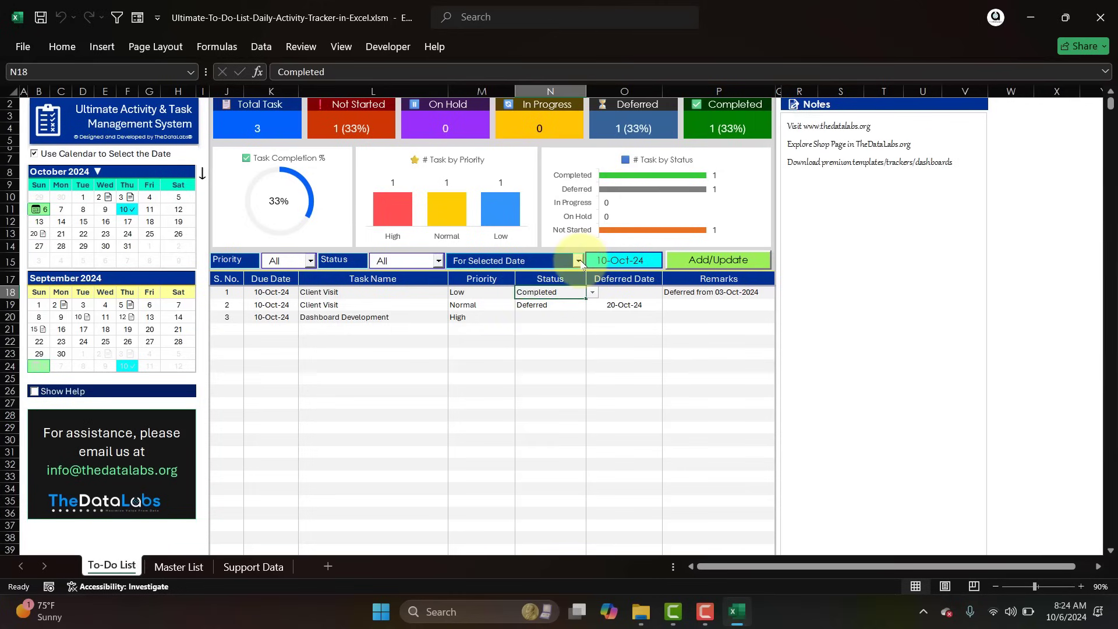
- Review the available date filter options and highlight the task rows listed for 10-Oct-24
click(579, 262)
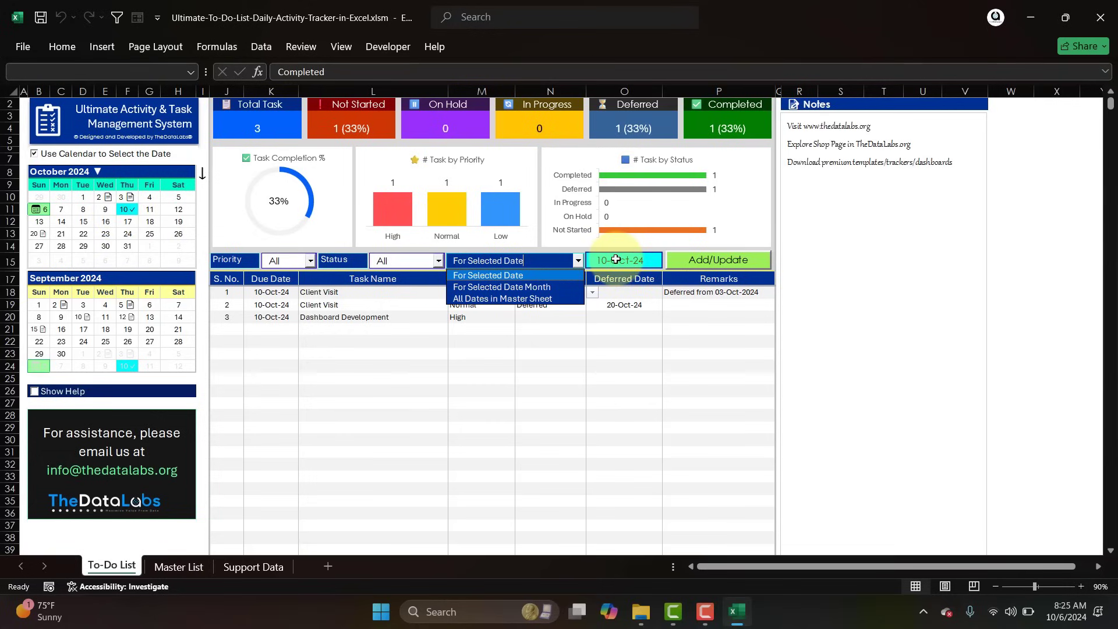
click(268, 293)
drag(416, 312, 751, 332)
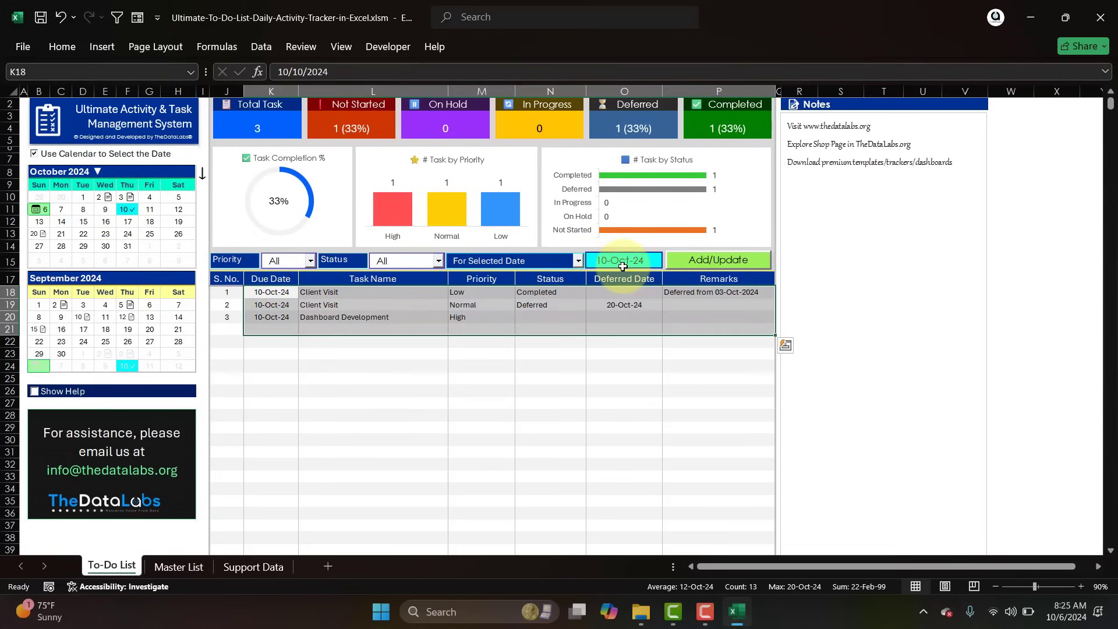
- Change the date type filter to For Selected Date Month, confirm the change and dismiss the refresh notice
click(578, 261)
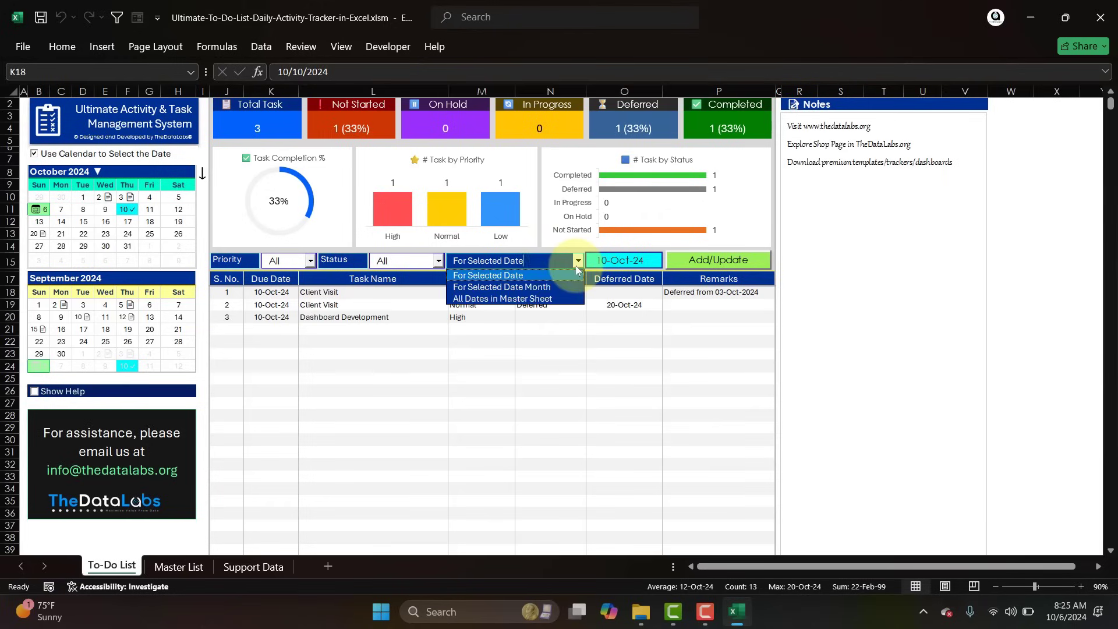
click(514, 287)
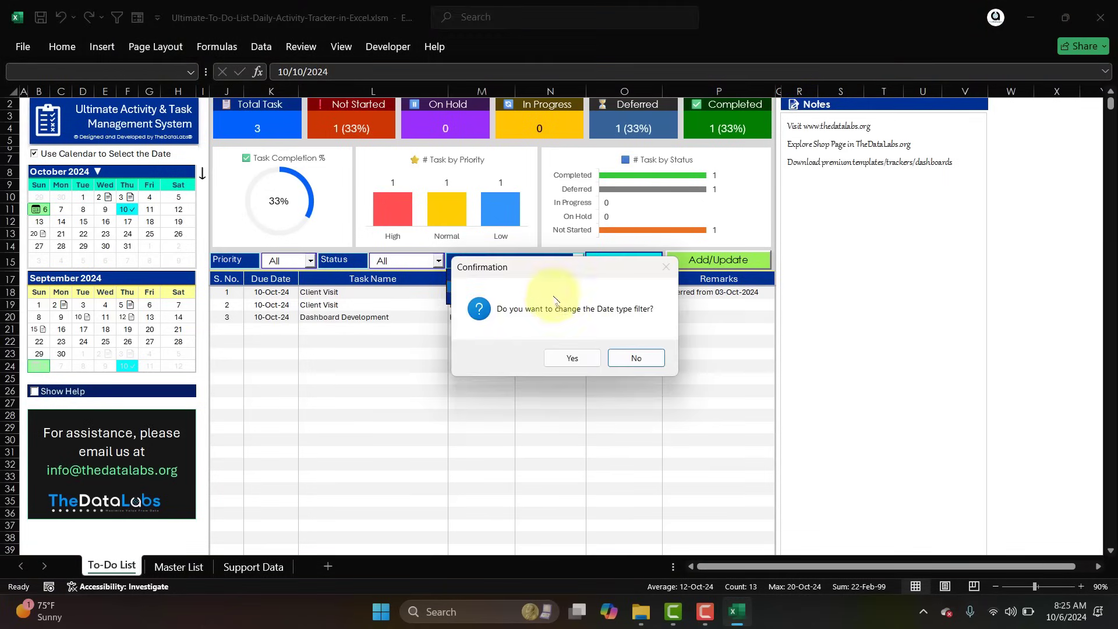
click(572, 355)
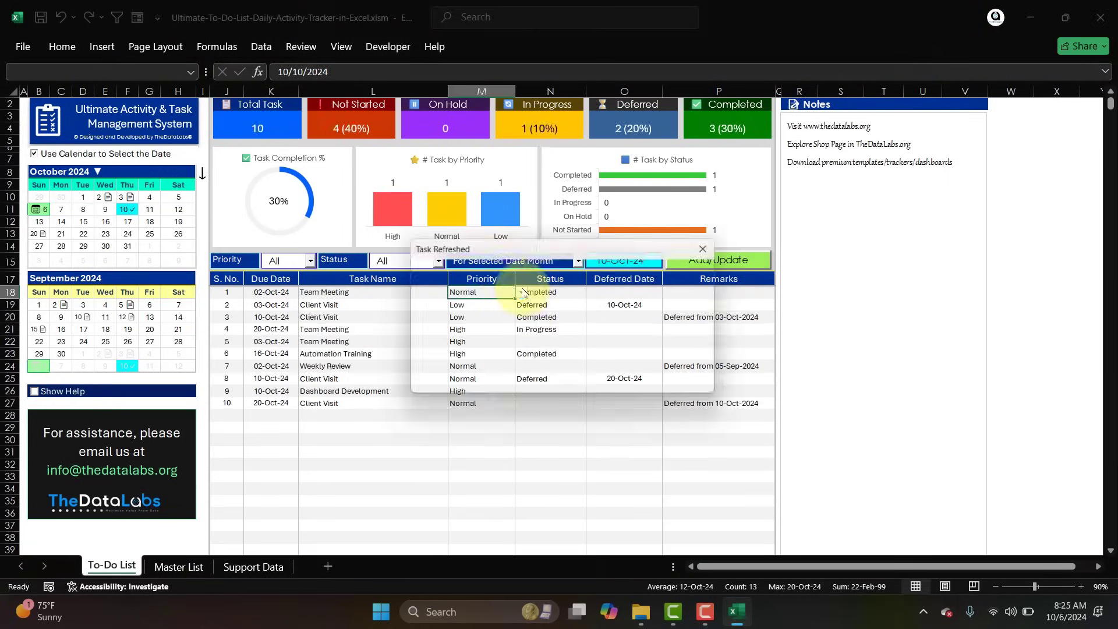
click(666, 381)
click(500, 293)
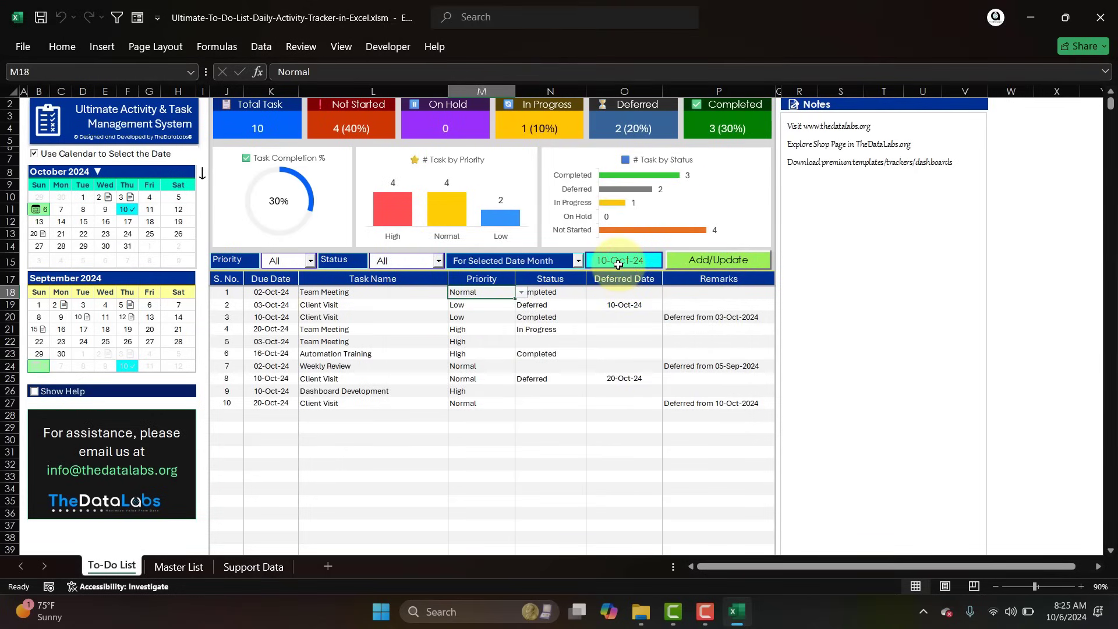
- Highlight the October task rows and headings in the to-do list and look over the date filter options
drag(282, 292, 698, 403)
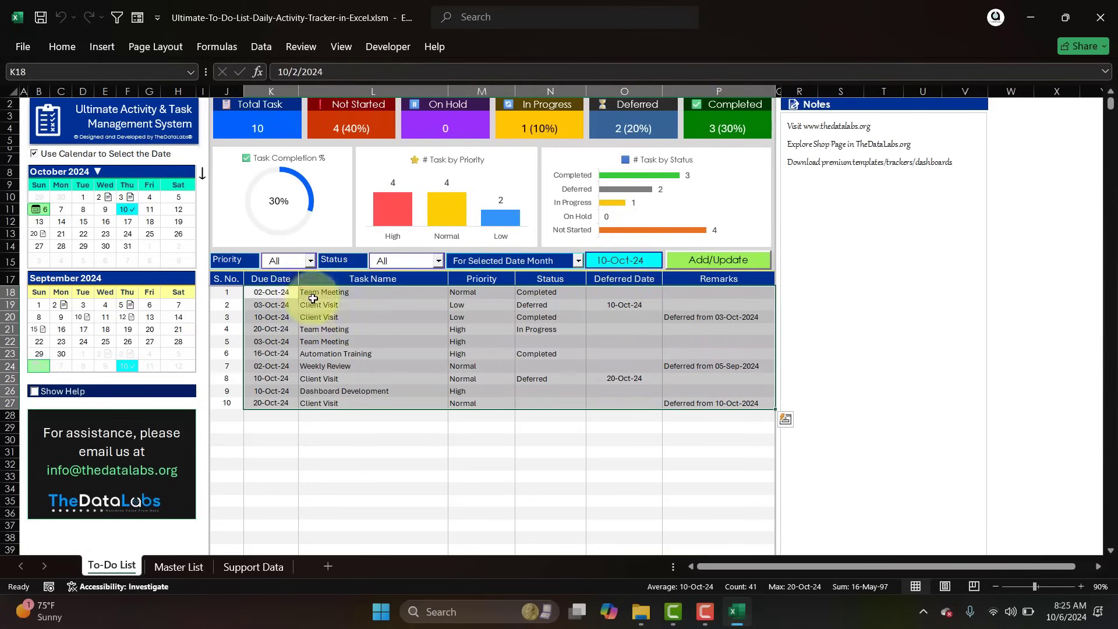
click(578, 262)
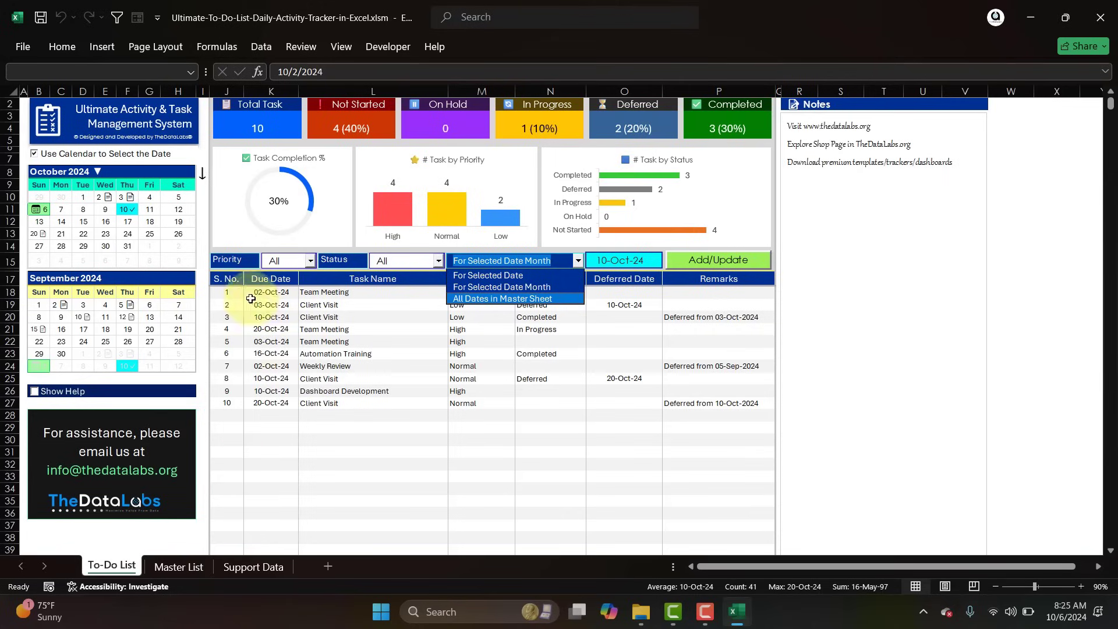
drag(226, 278, 271, 291)
drag(512, 347, 689, 429)
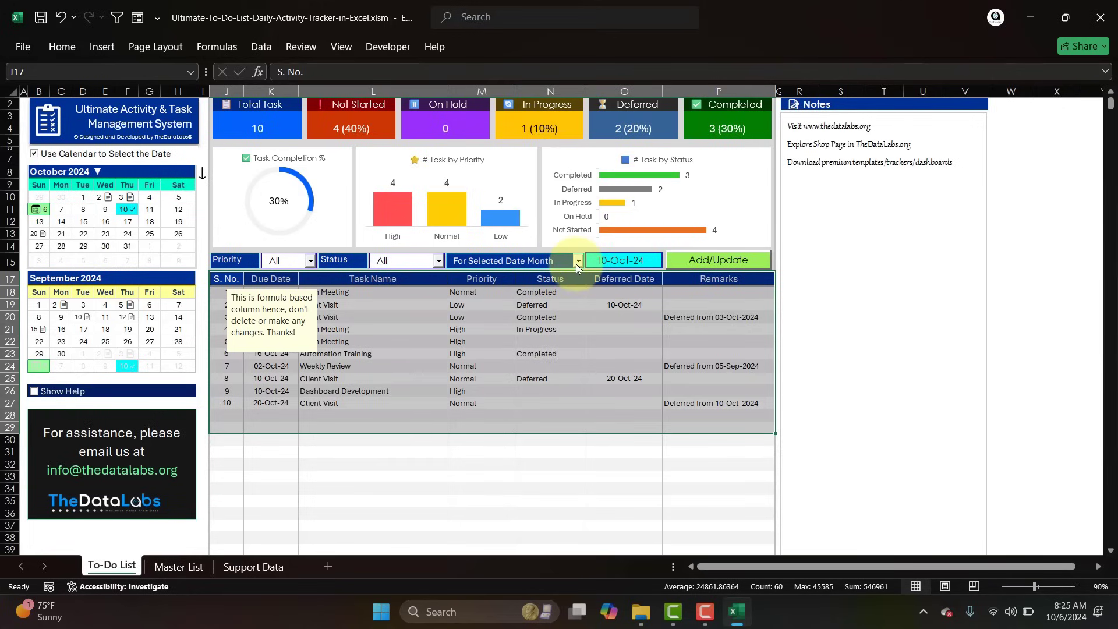
- Change the date type filter to All Dates in Master Sheet, confirm the change and dismiss the refresh notice
click(524, 261)
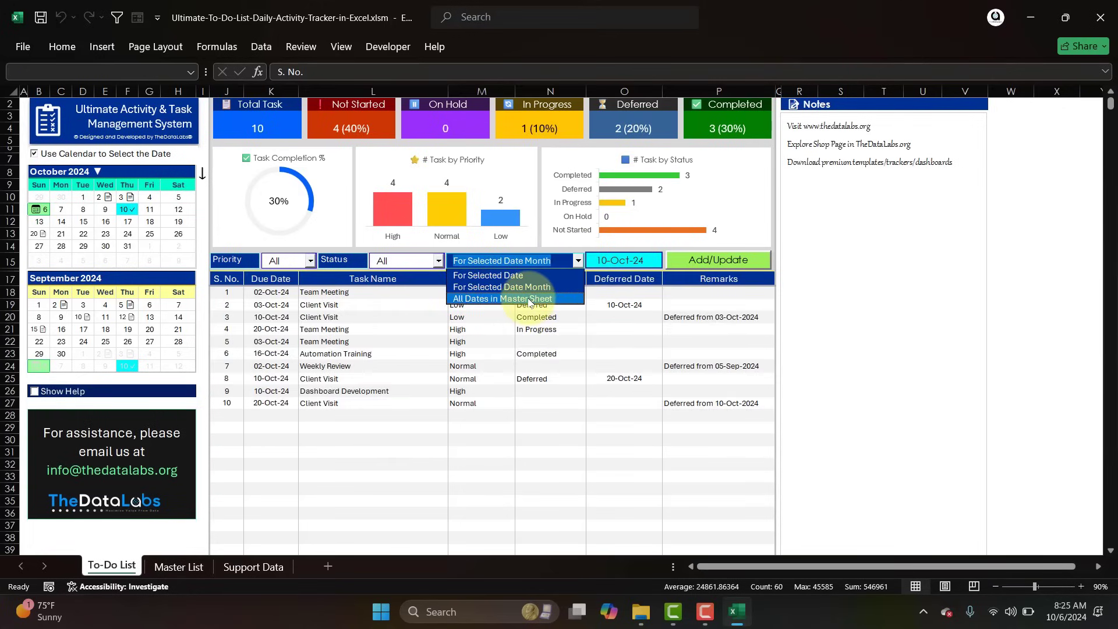
click(529, 299)
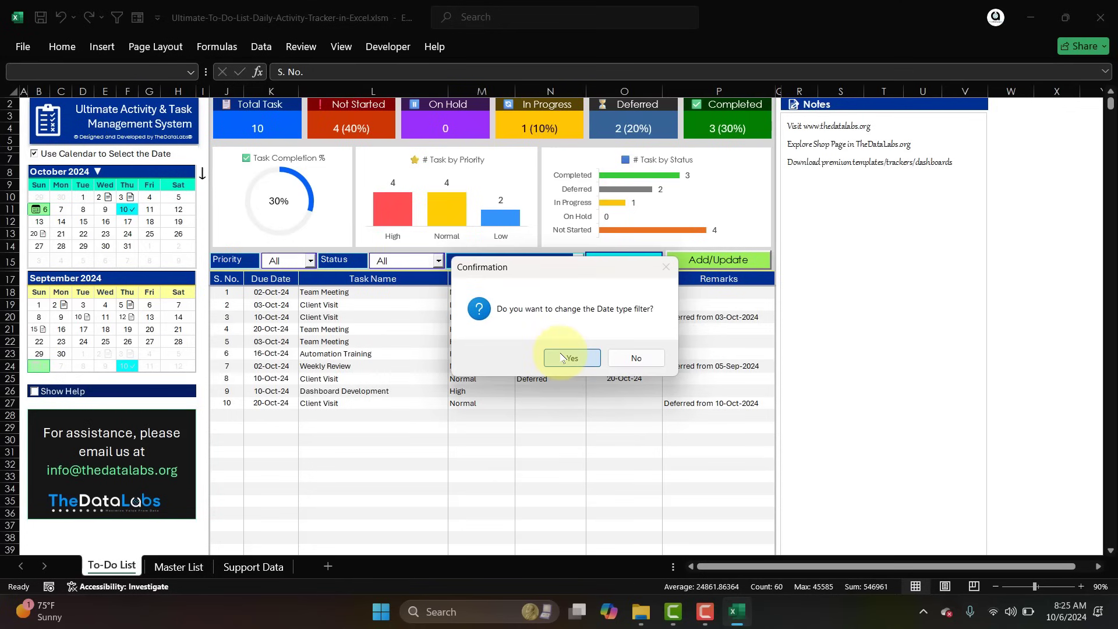
click(562, 358)
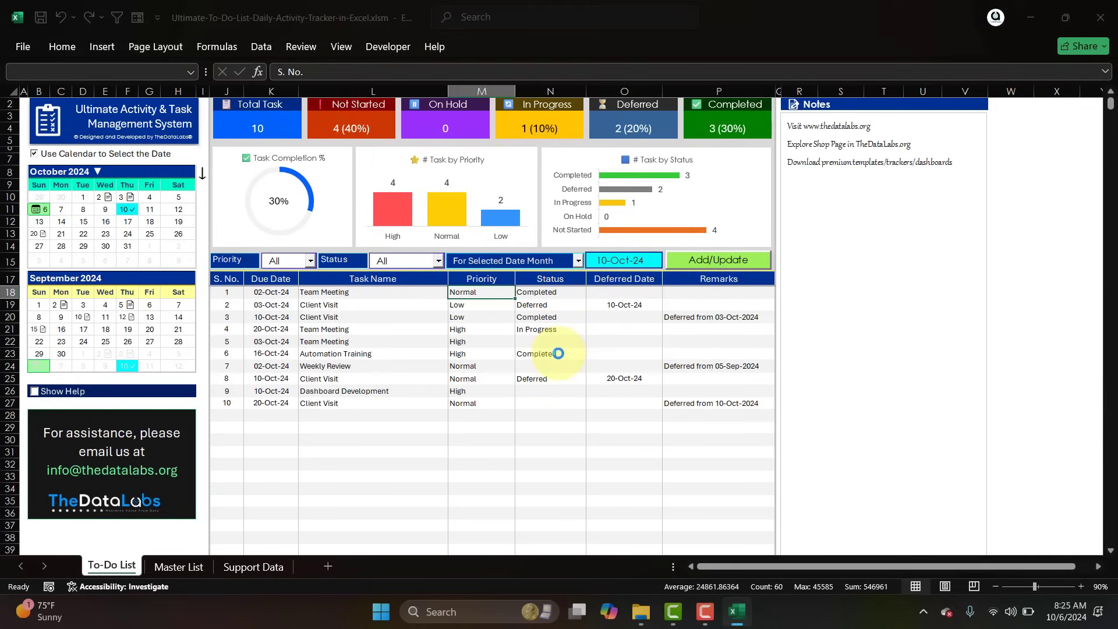
click(675, 377)
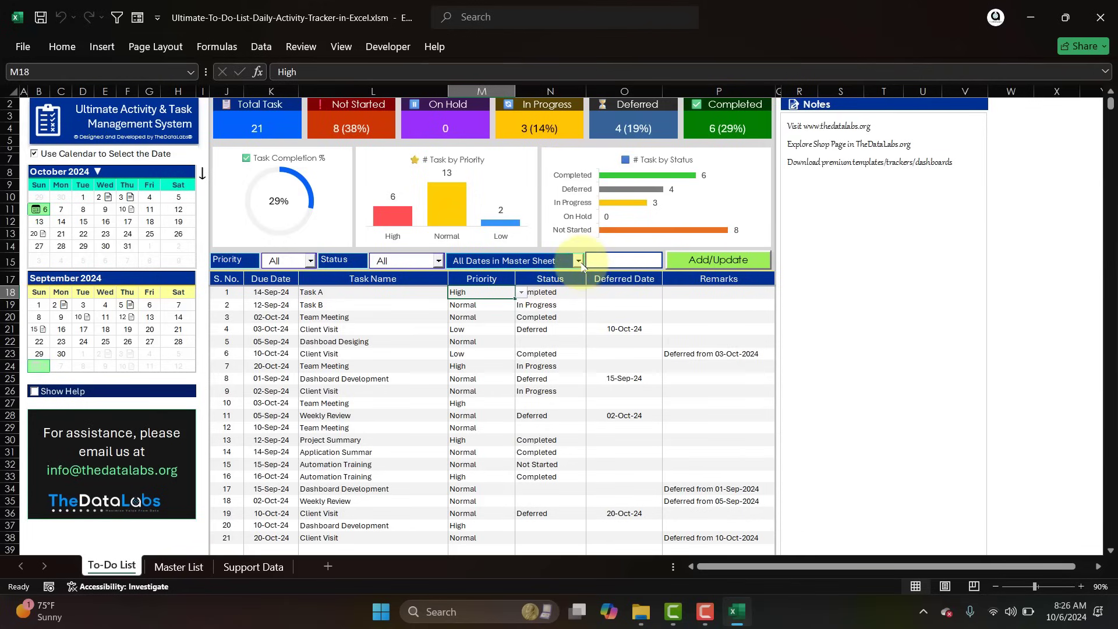
- Look over the date filter options and Deferred Date note, check the full Master List sheet and return to the To-Do List
click(579, 262)
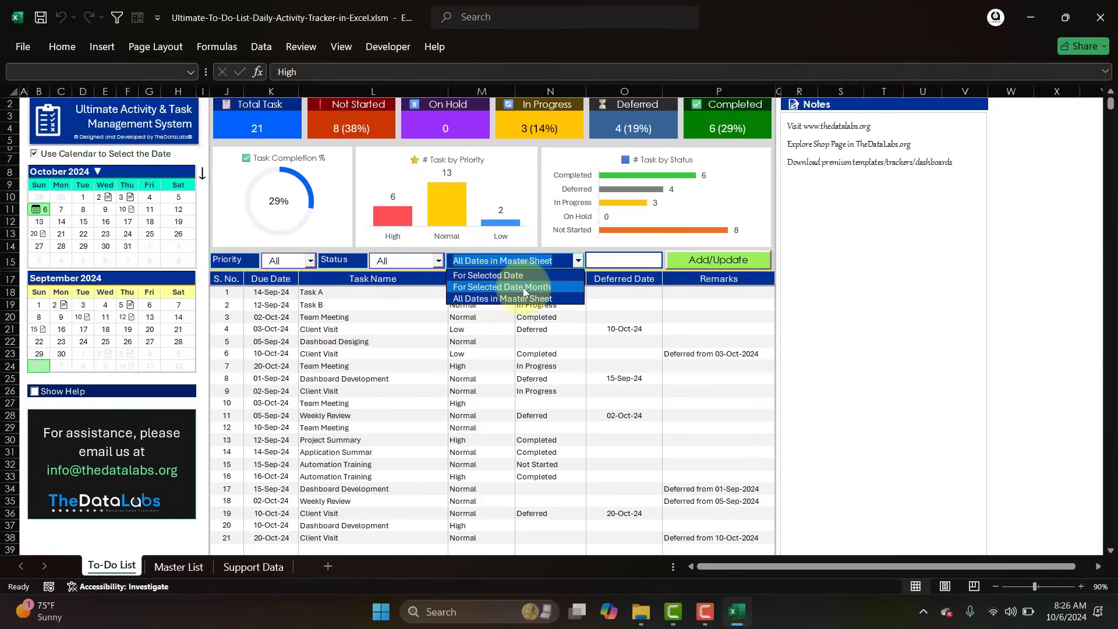
click(613, 280)
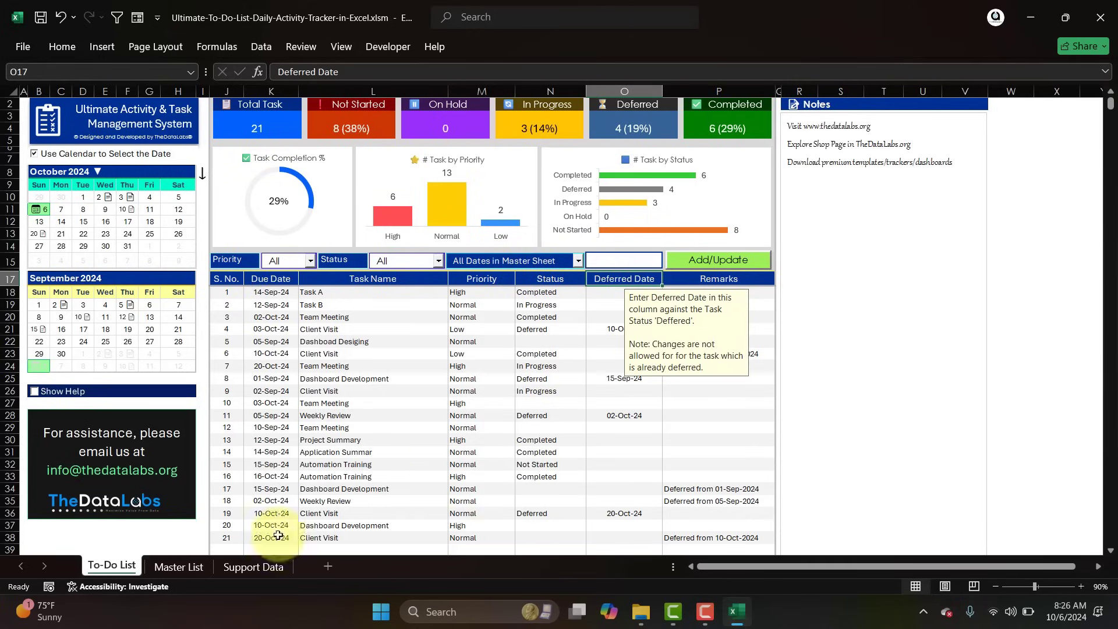
click(170, 566)
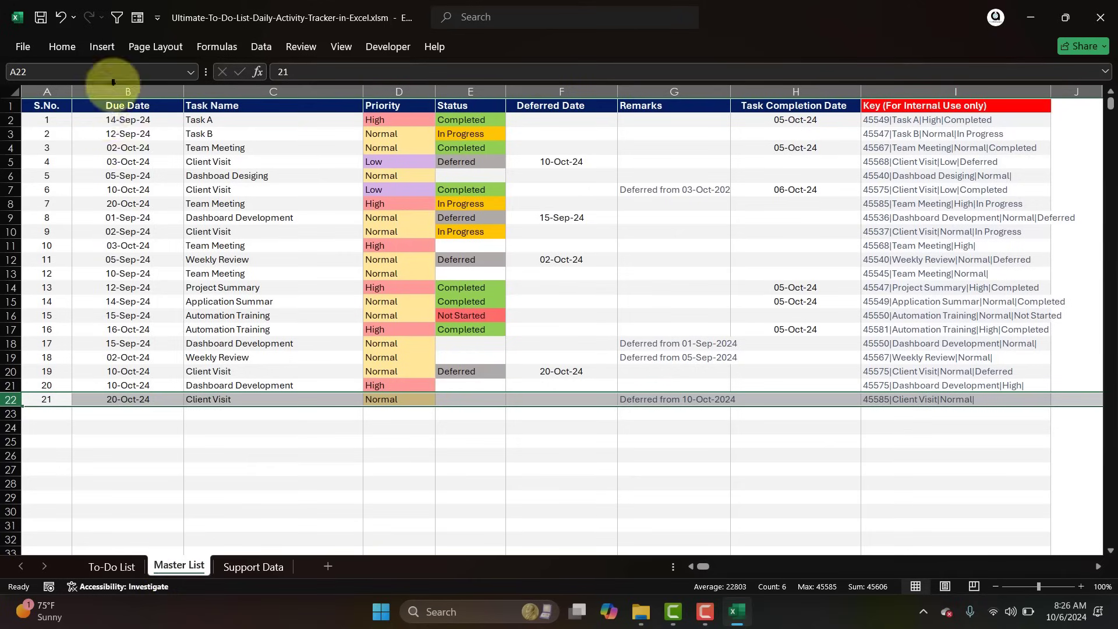
click(111, 568)
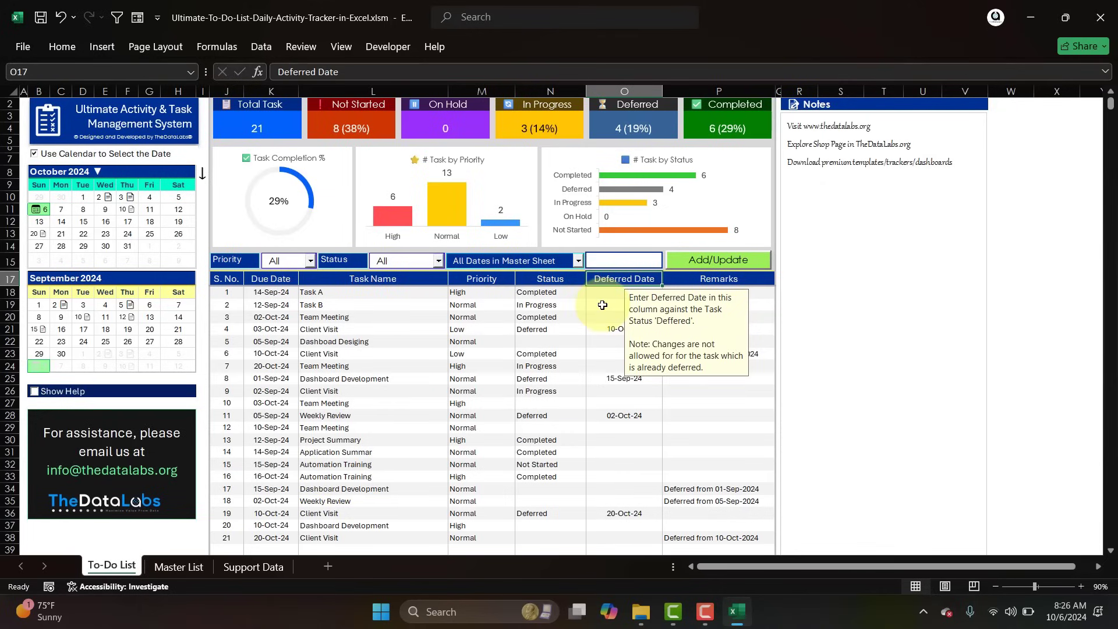